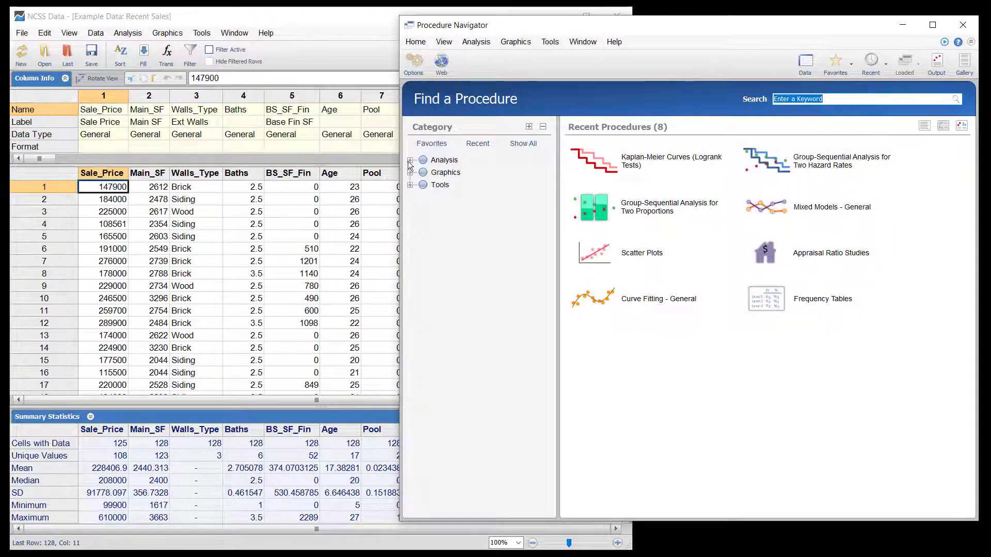
Open the Hybrid Appraisal Models procedure from the Appraisal analysis category and close the Procedure Navigator.
left_click(411, 160)
left_click(449, 186)
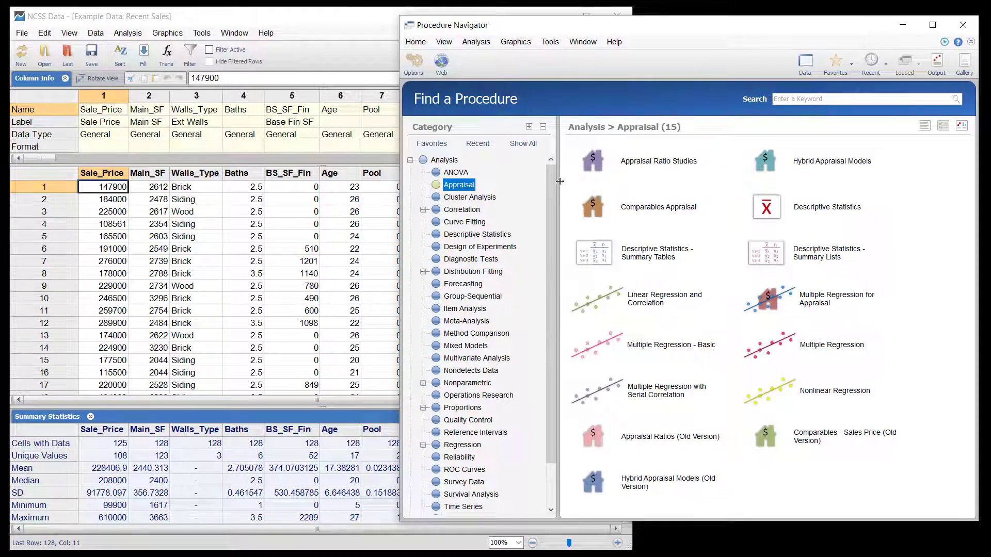
left_click(816, 165)
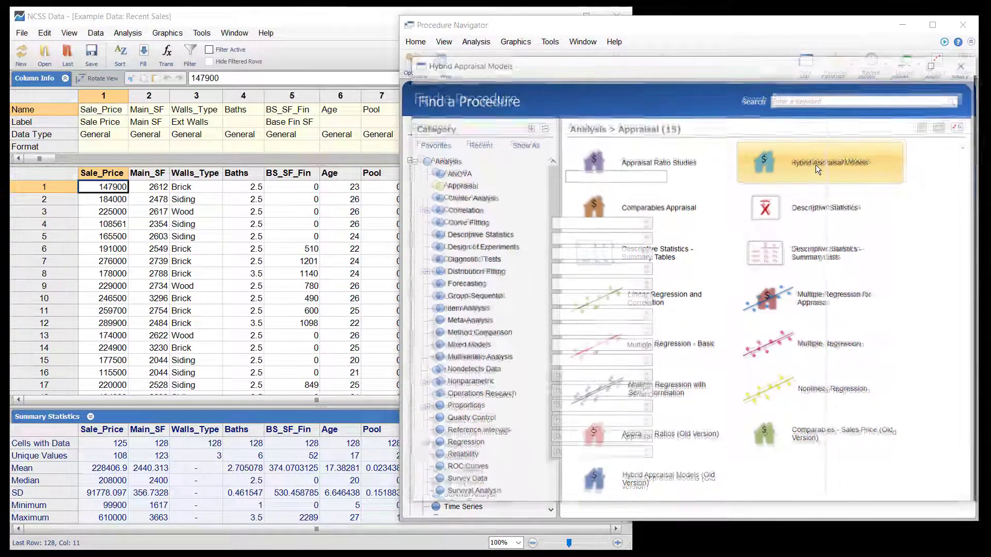
left_click(963, 23)
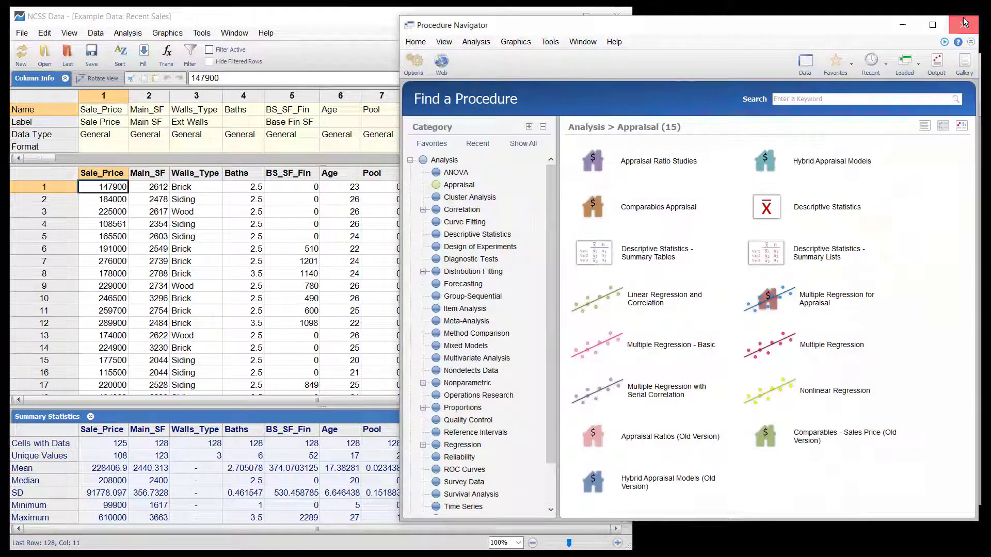
left_click(963, 25)
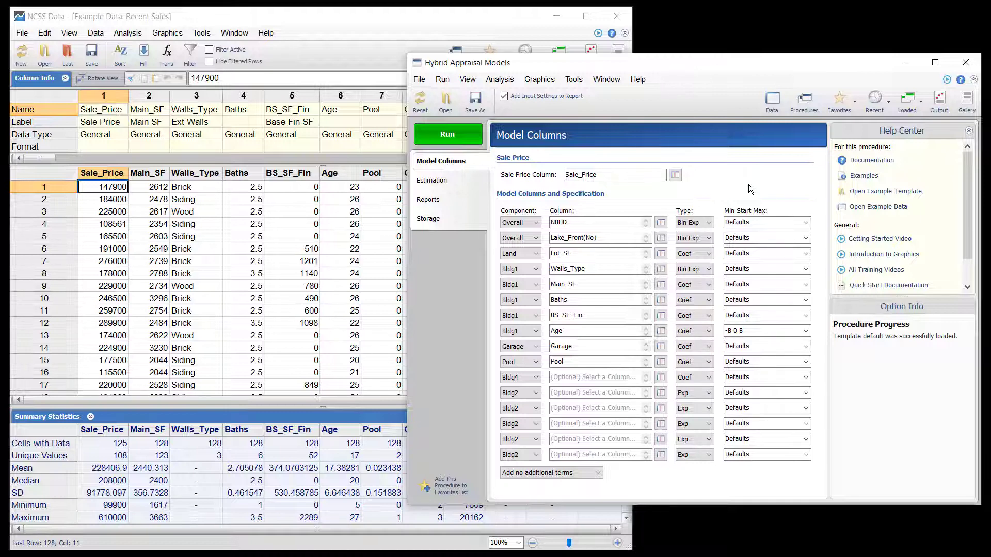
Read the Hybrid Appraisal Models help chapter from the introduction through Full Property Hybrid Appraisal Models, then close it.
left_click(960, 80)
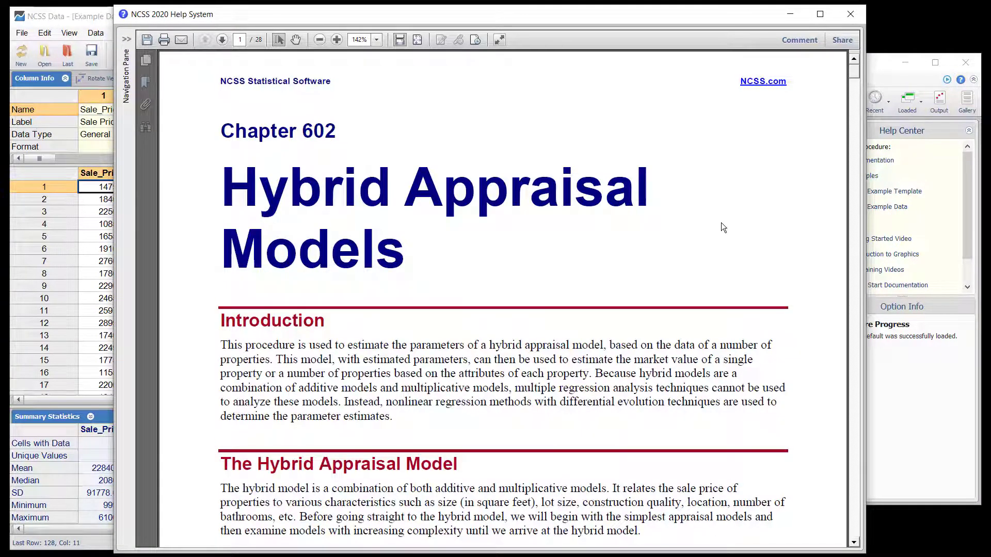
scroll(720, 223, "down", 3)
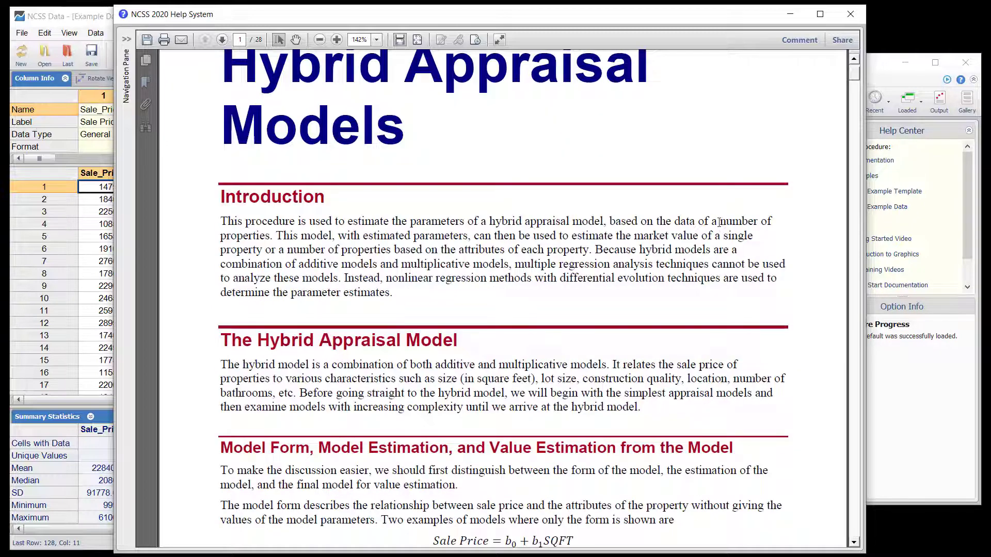
scroll(720, 223, "down", 6)
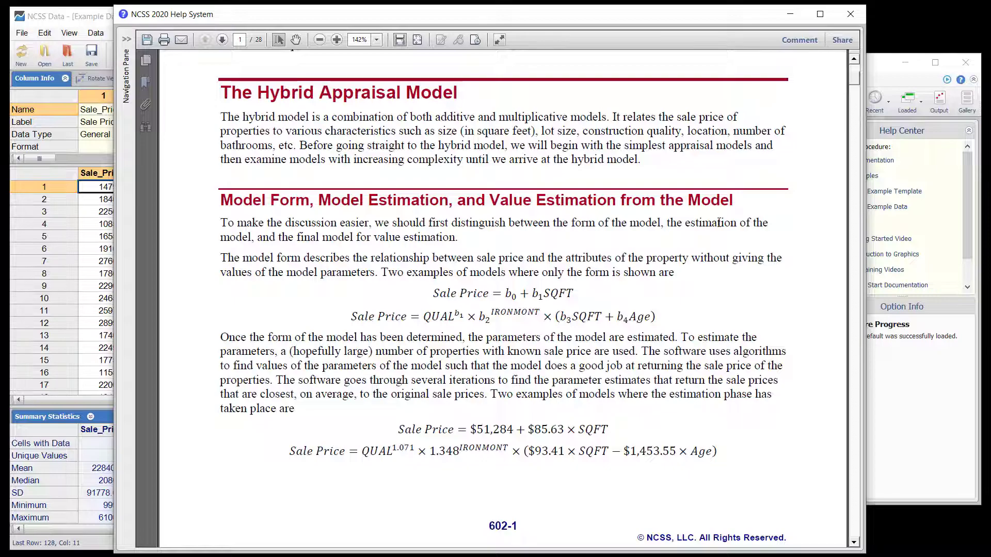
scroll(719, 223, "down", 8)
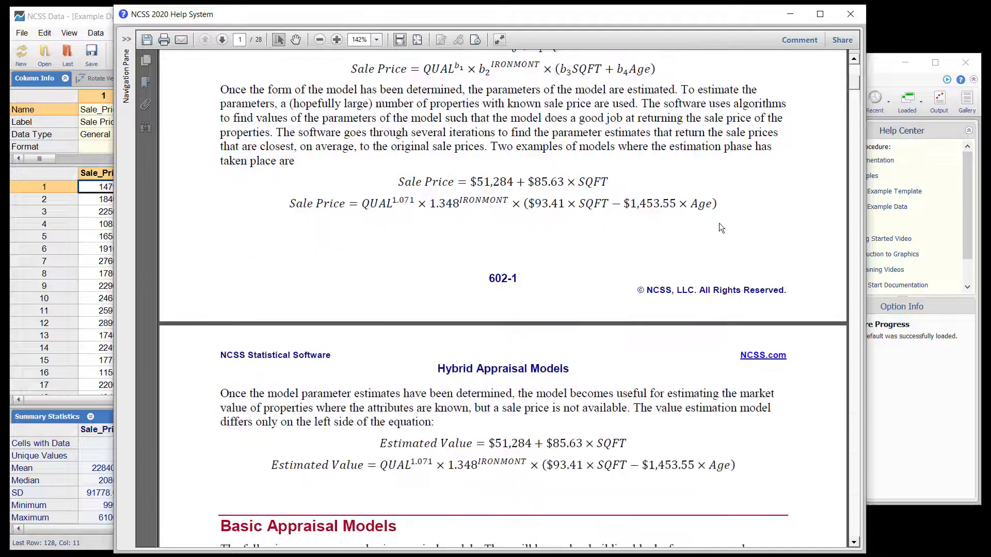
scroll(721, 227, "down", 7)
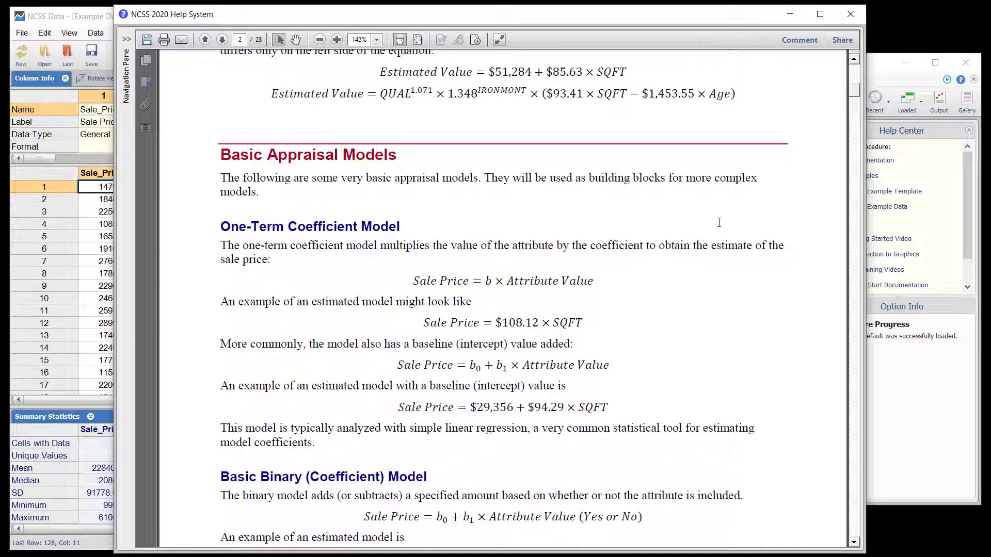
scroll(719, 222, "down", 12)
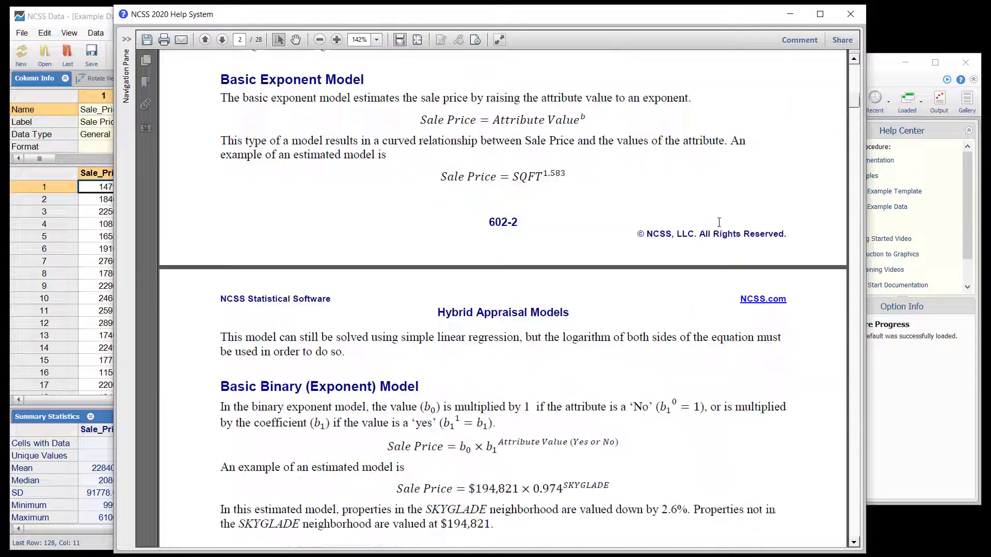
scroll(719, 223, "down", 11)
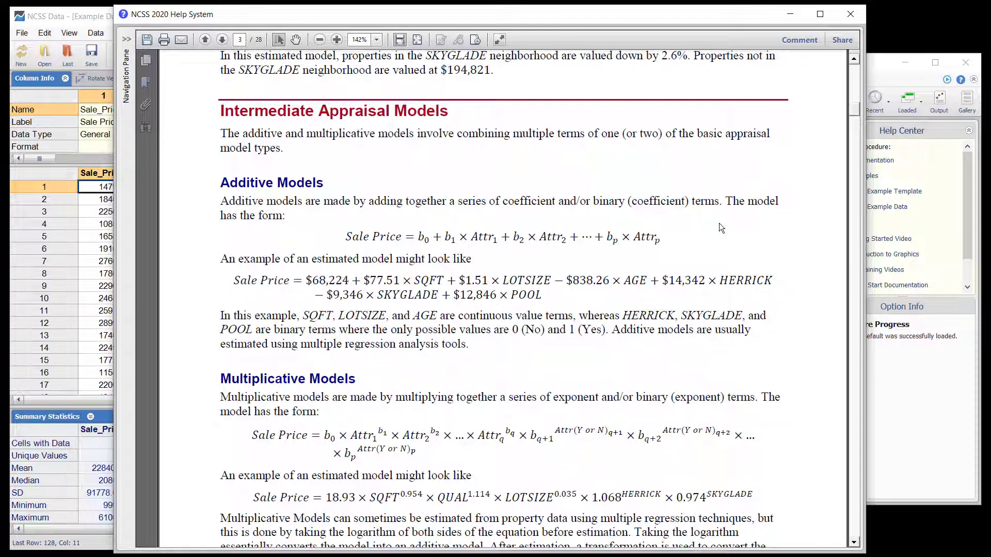
scroll(720, 223, "down", 12)
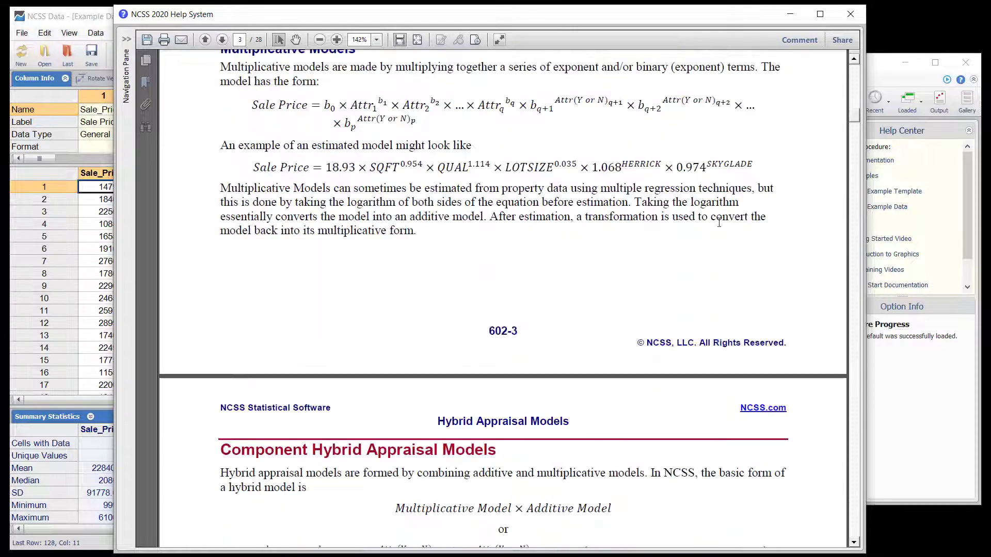
scroll(720, 223, "down", 4)
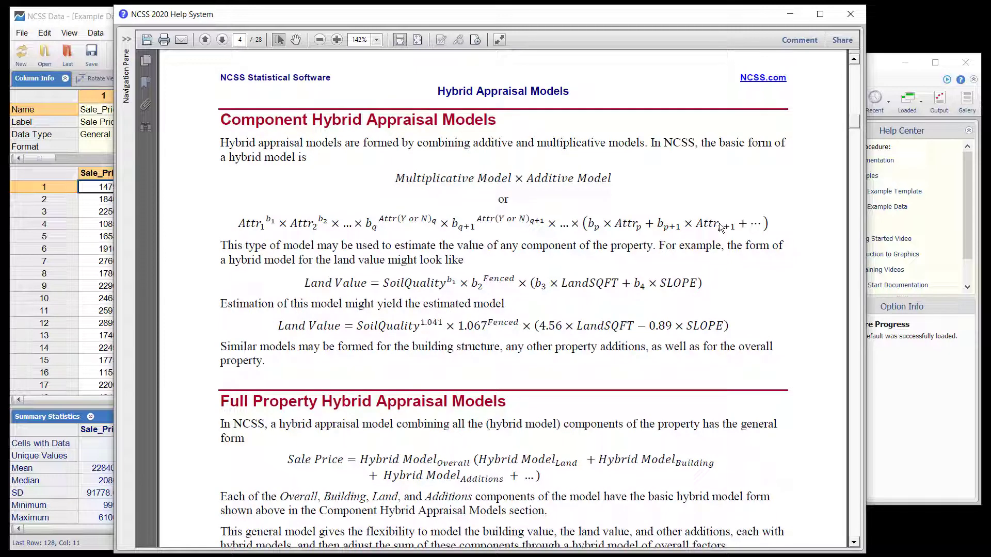
scroll(719, 227, "down", 7)
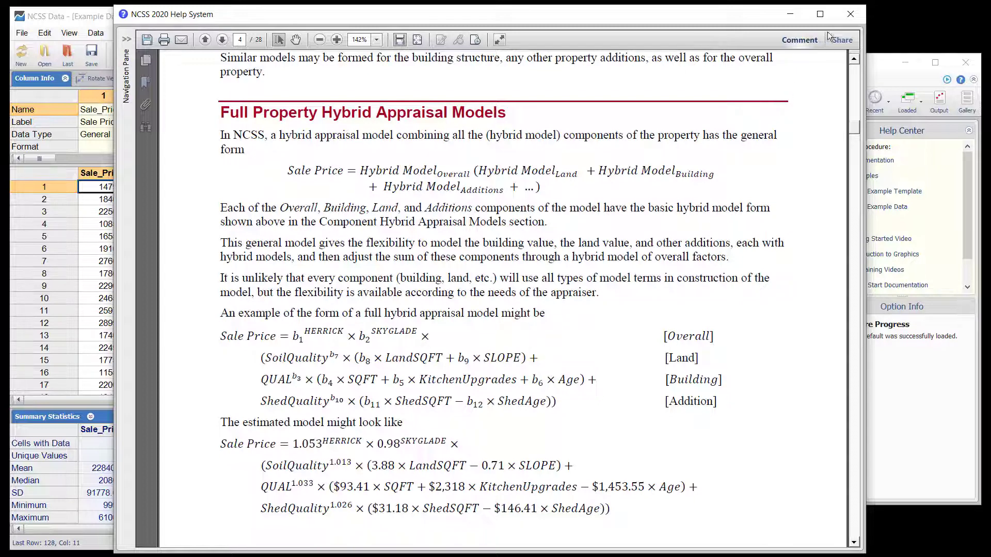
left_click(849, 14)
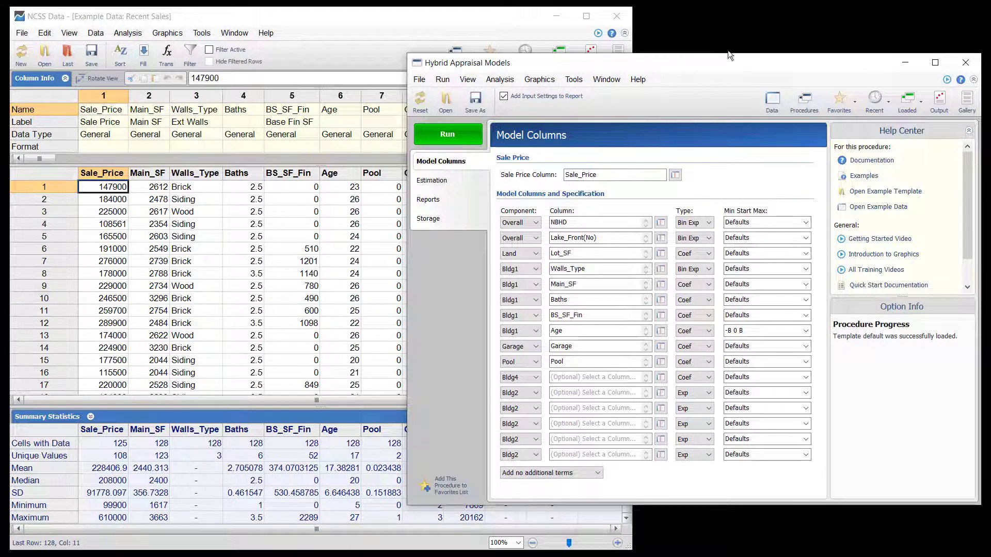
Bring the Recent Sales data table forward and examine its property rows down to the last record and back to the first.
left_click(513, 16)
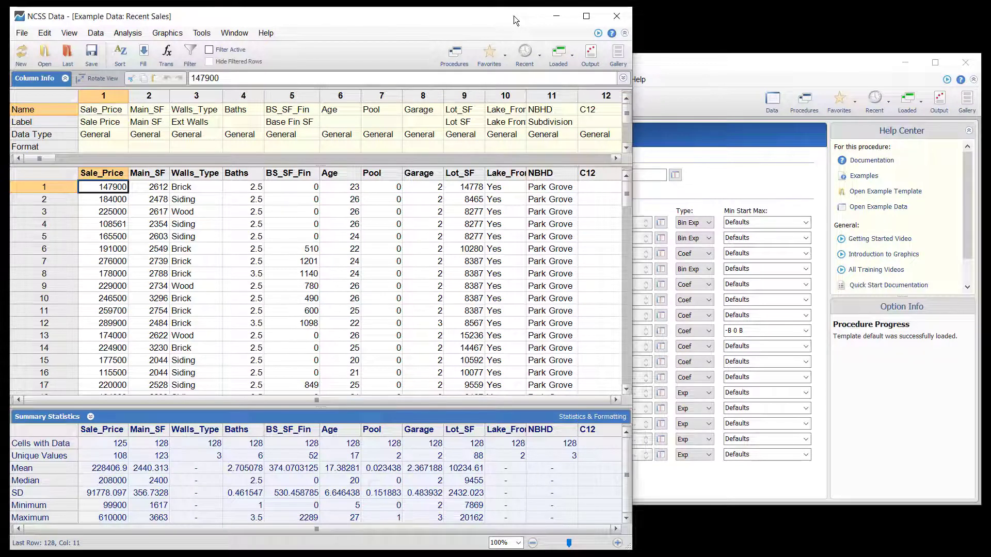
scroll(510, 270, "down", 5)
scroll(510, 271, "down", 20)
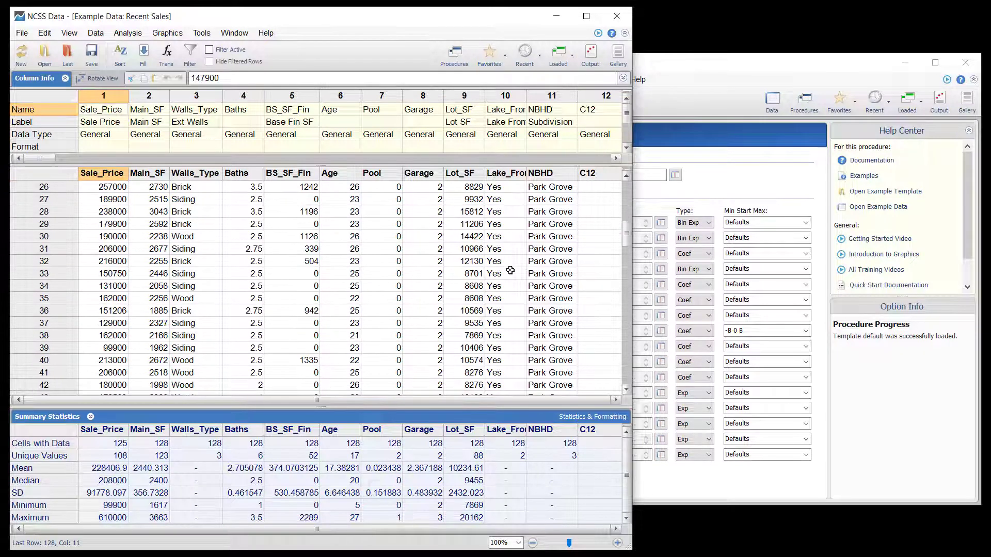
scroll(511, 271, "down", 8)
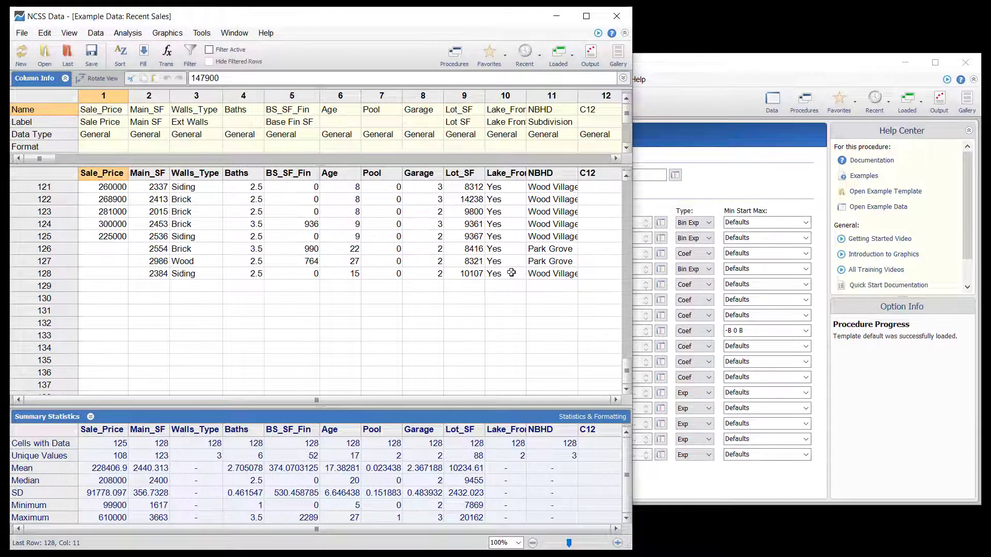
scroll(511, 272, "up", 20)
scroll(511, 272, "up", 12)
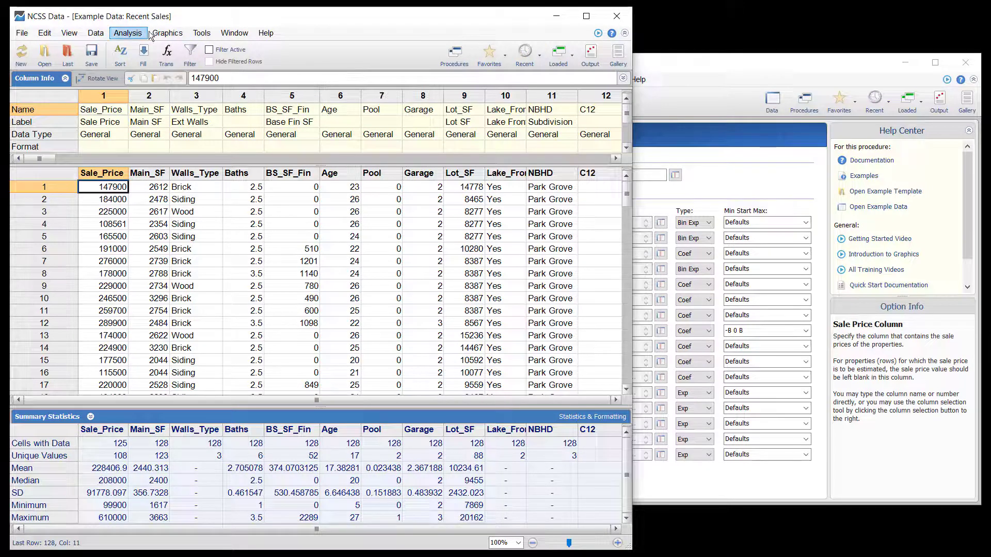
Start the Scatter Plots procedure and assign Sale_Price as its vertical variable.
left_click(167, 35)
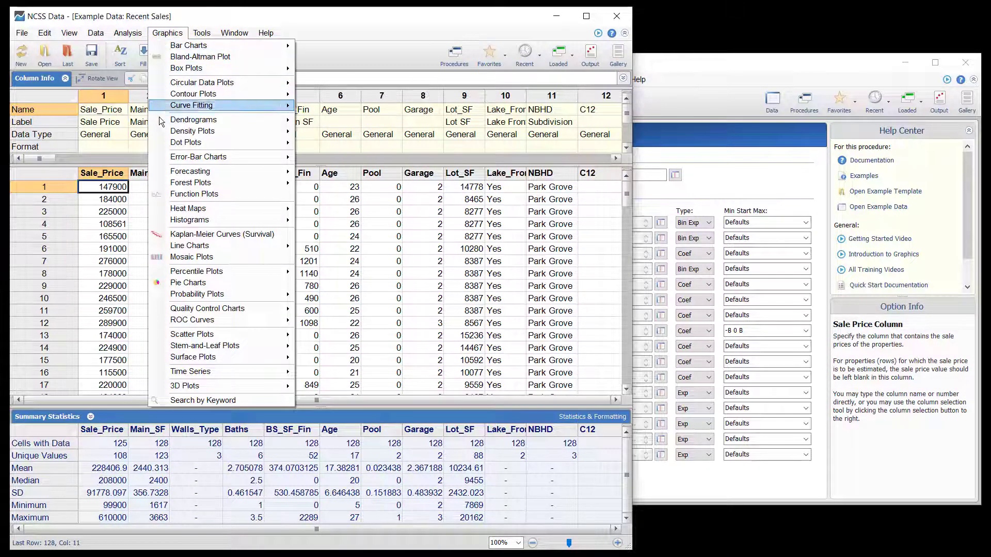
mouse_move(189, 341)
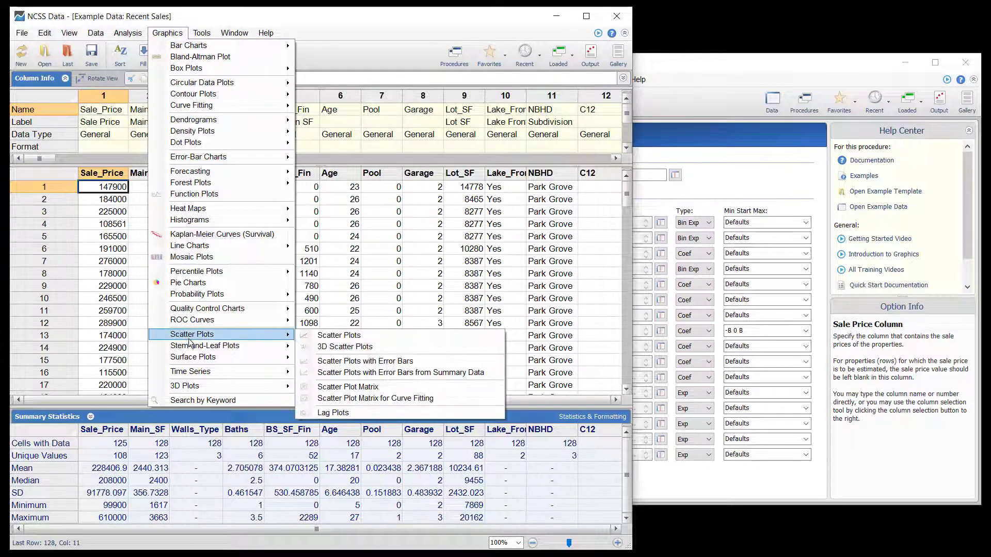
left_click(316, 335)
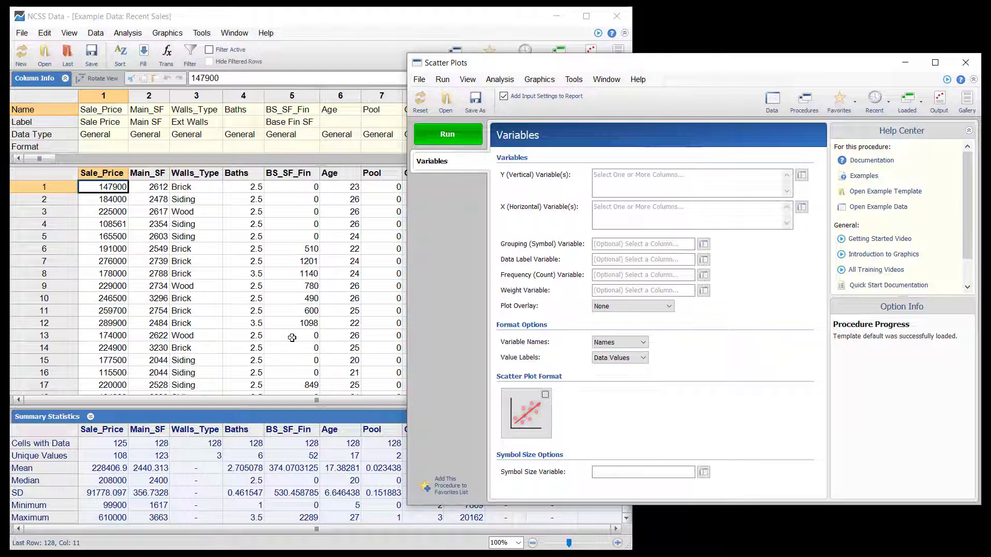
left_click(802, 176)
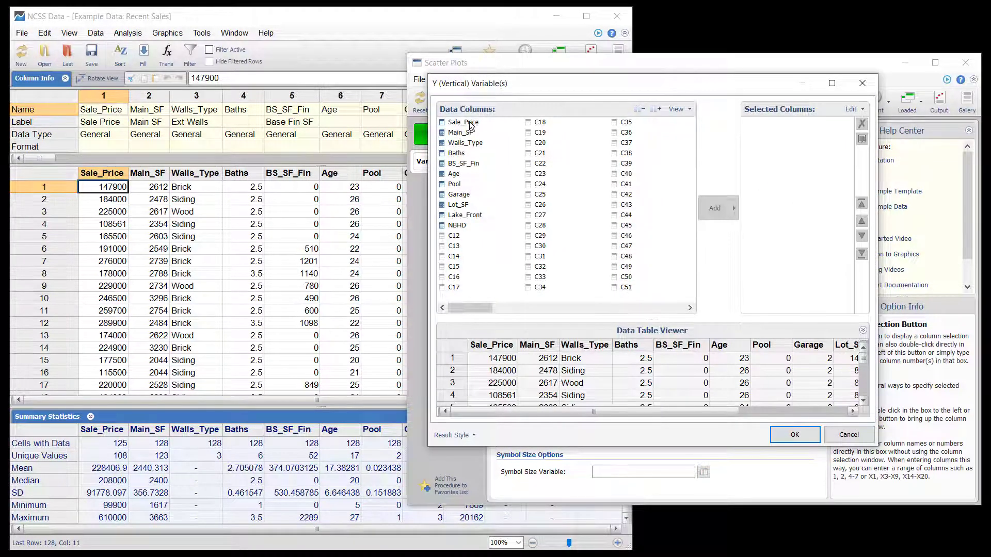
left_click(469, 122)
left_click(717, 206)
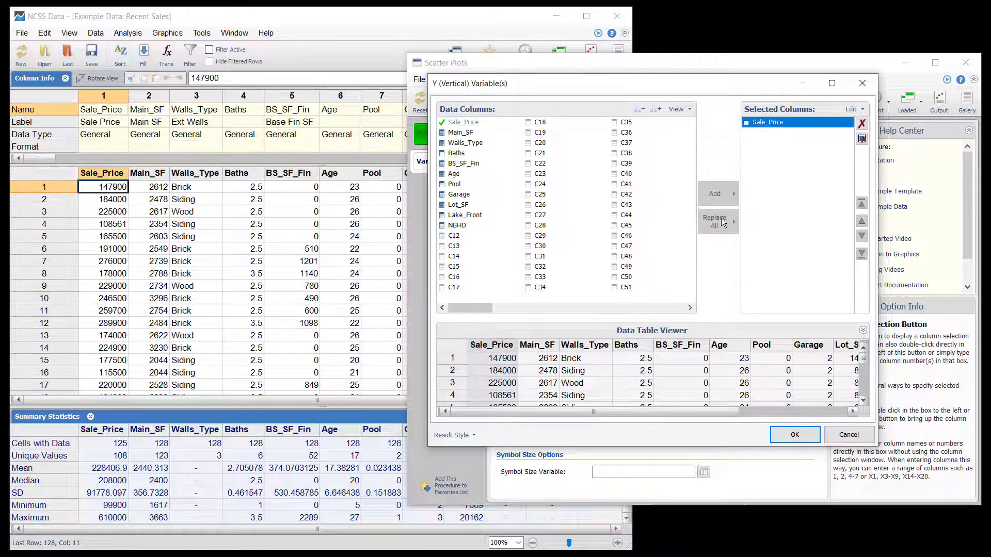
left_click(785, 434)
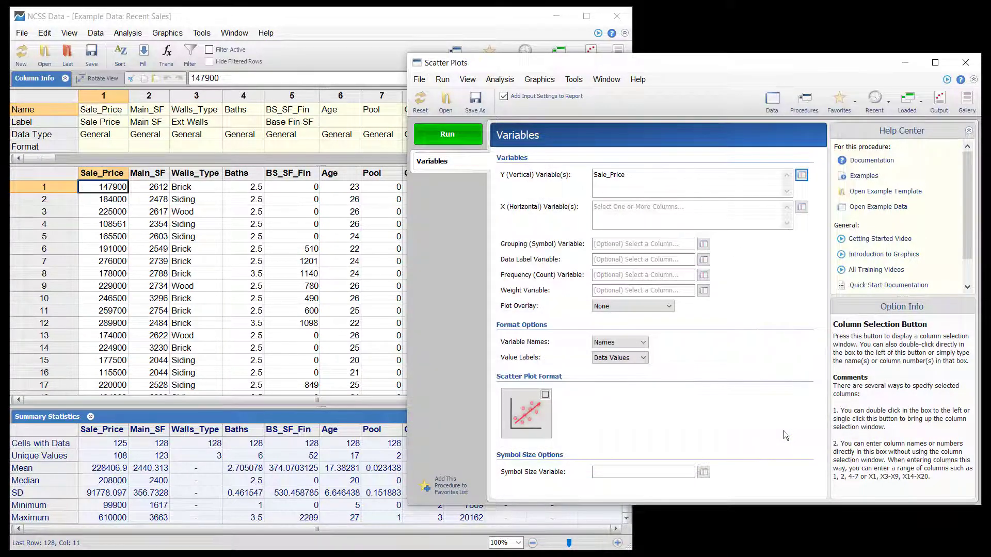
Assign Main_SF as the scatter plot's horizontal variable and NBHD as its grouping variable.
left_click(800, 207)
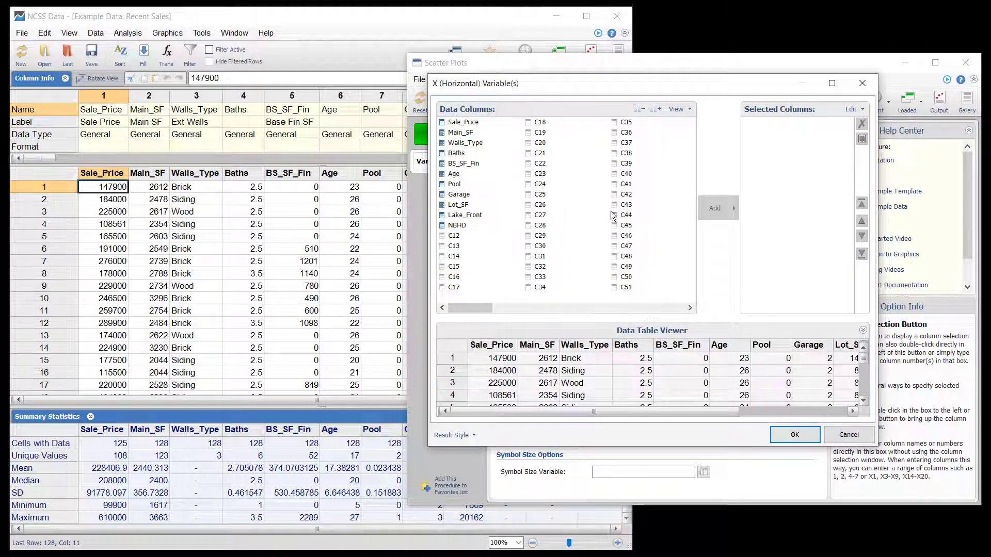
left_click(467, 133)
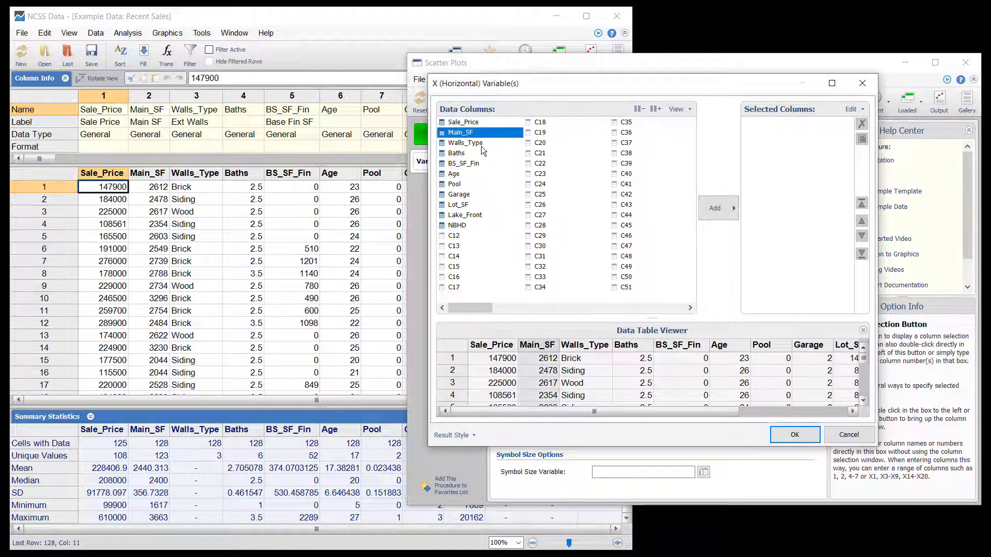
left_click(714, 208)
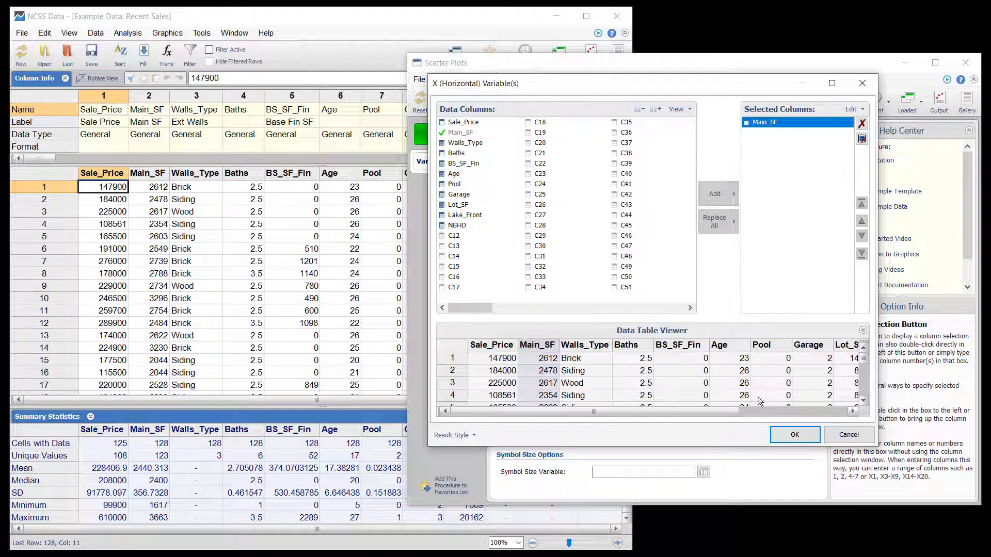
left_click(782, 435)
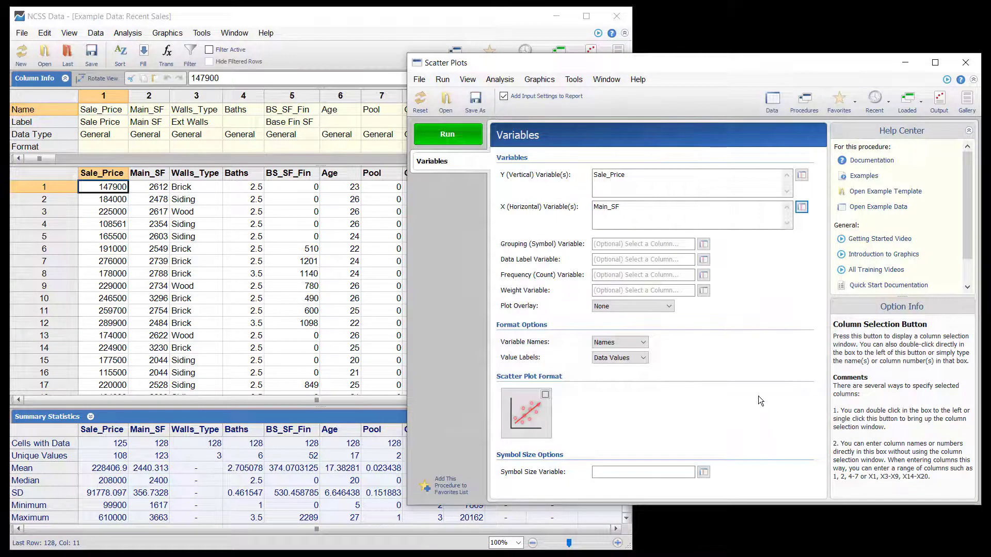
left_click(704, 244)
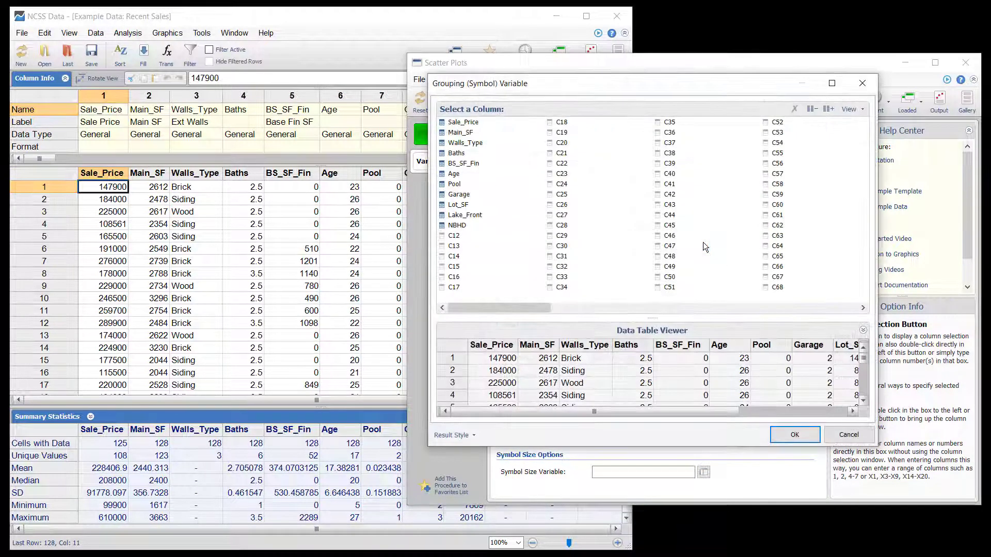
left_click(464, 226)
left_click(794, 434)
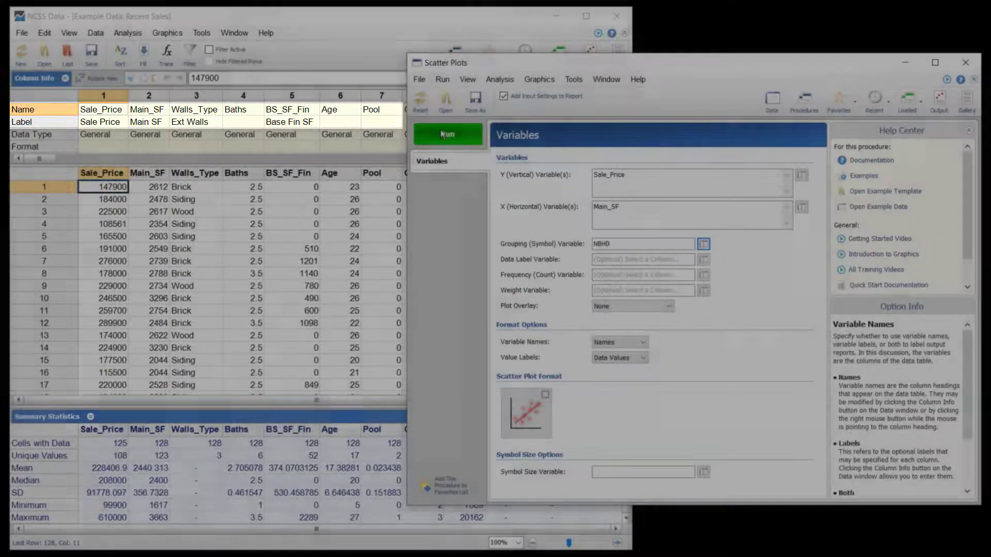
Generate the scatter plot, view it, and close both the output and the Scatter Plots procedure.
left_click(441, 135)
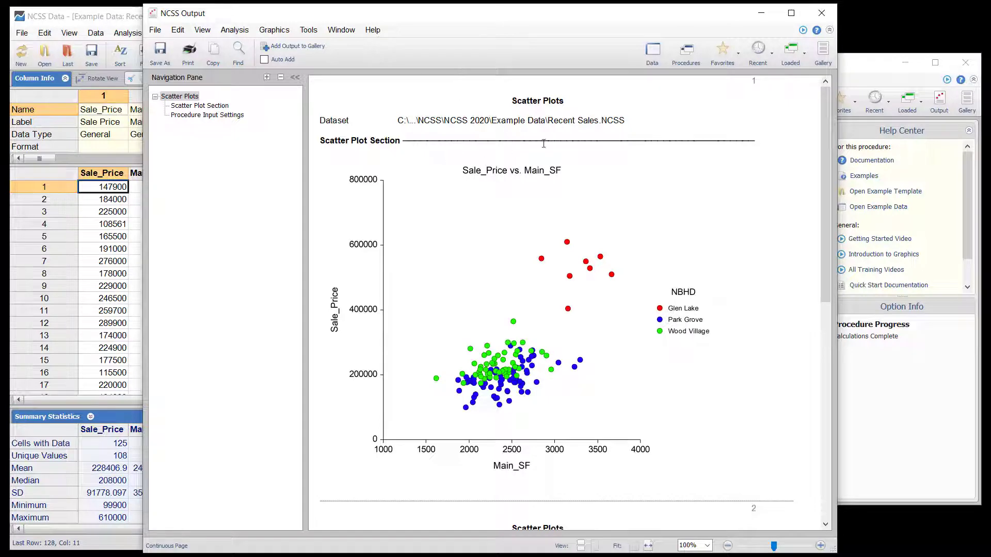
left_click(821, 12)
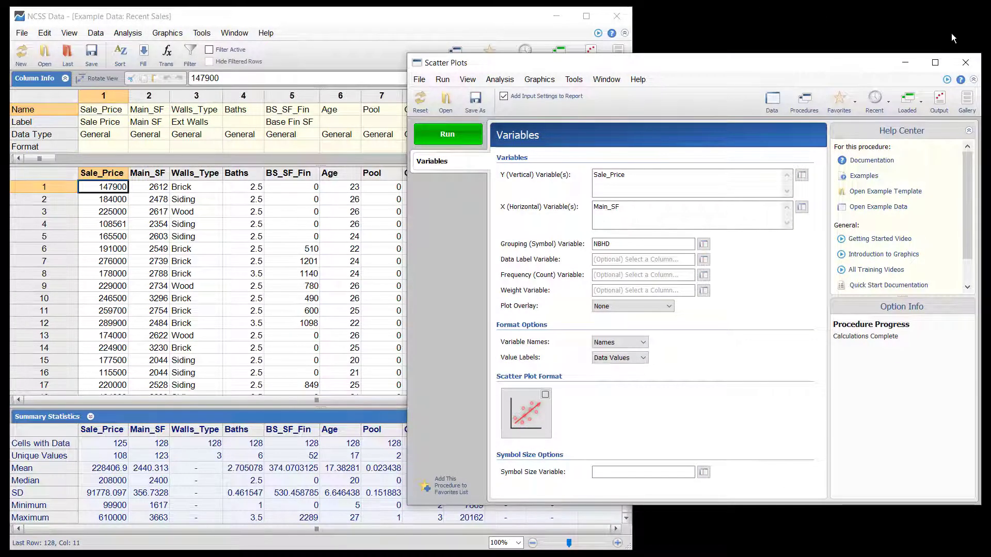
left_click(965, 63)
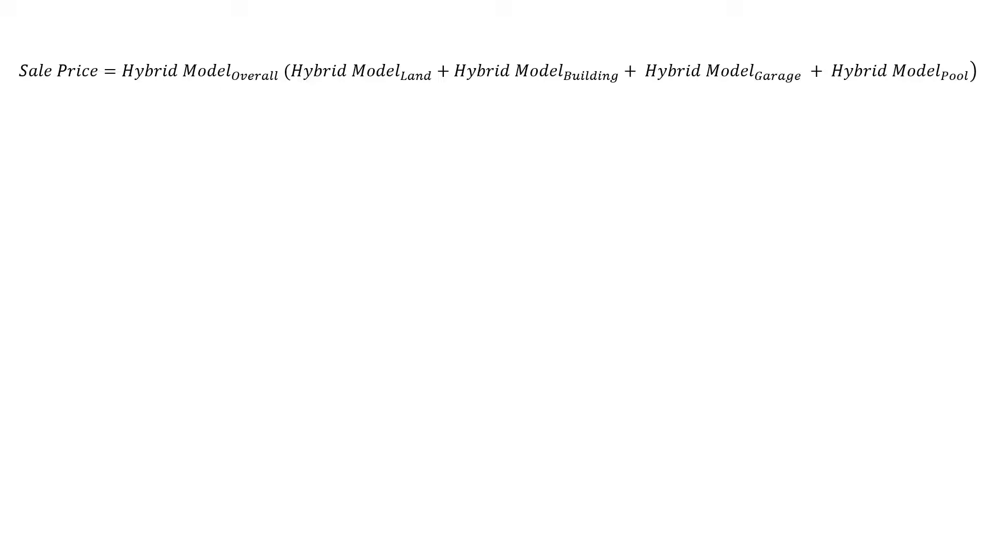
key("Right")
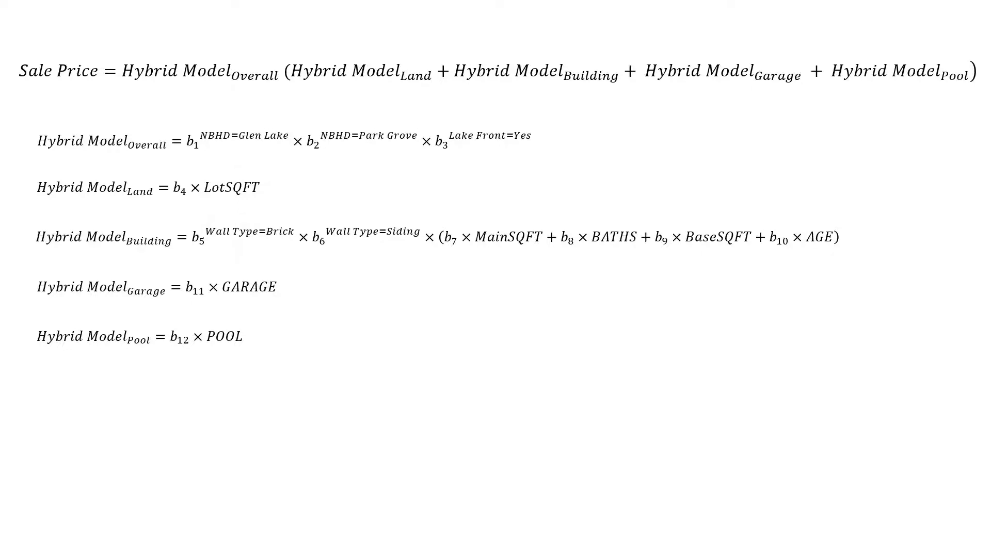
key("Right")
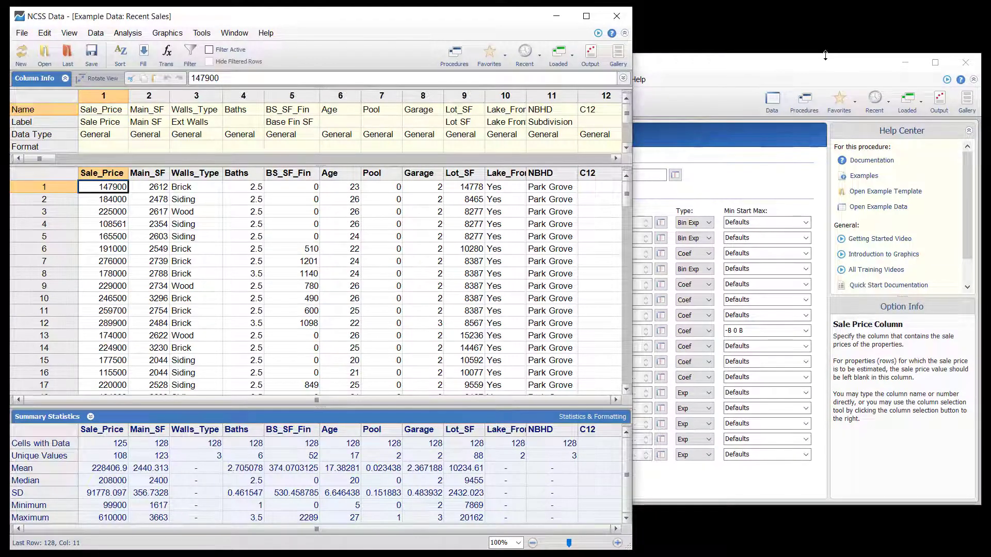
Bring the Hybrid Appraisal Models procedure forward and review its model column, estimation and report settings.
left_click_drag(838, 33, 825, 58)
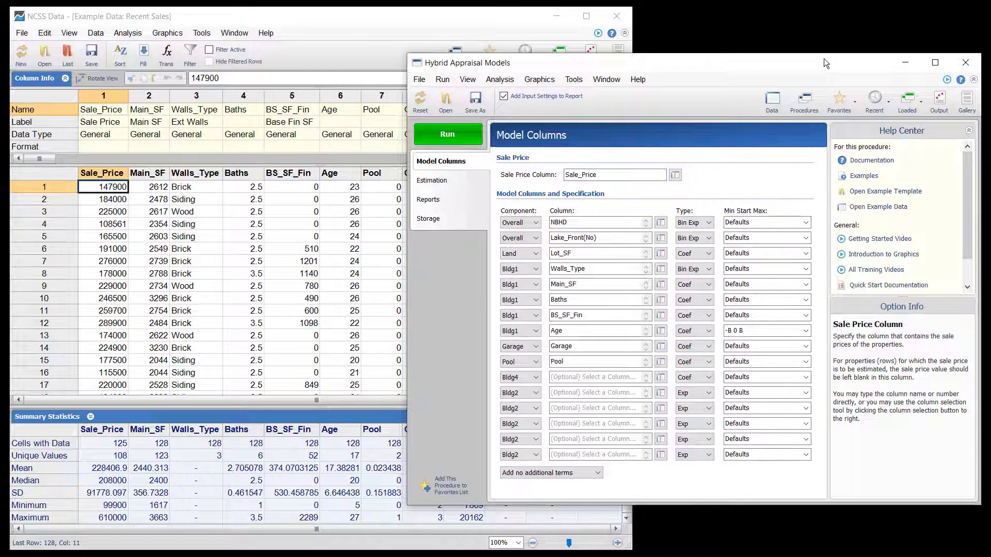
left_click(451, 182)
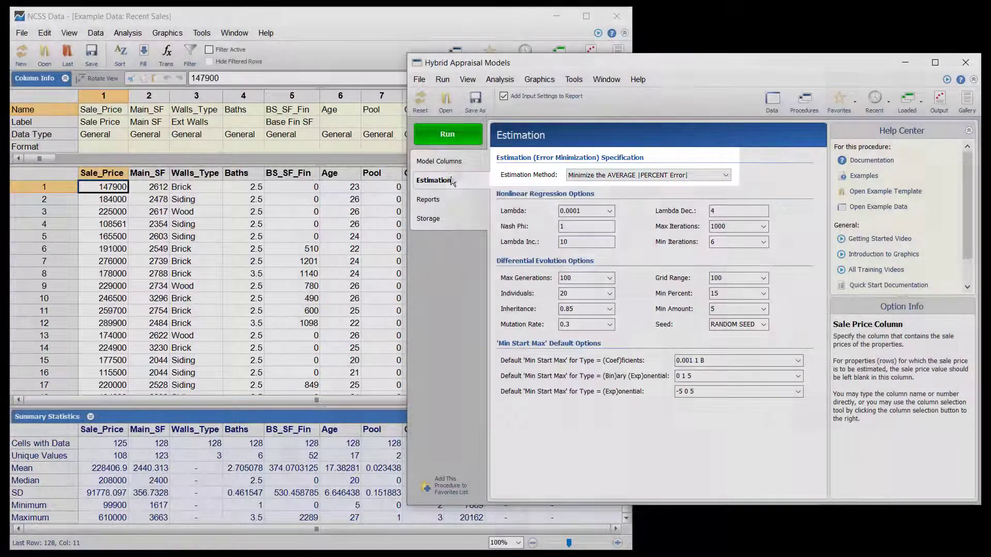
left_click(448, 162)
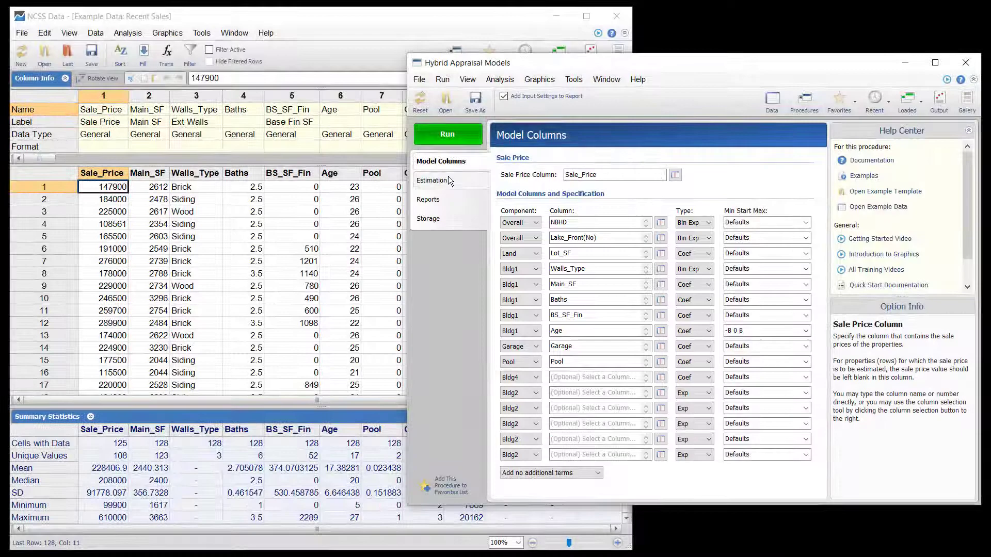
left_click(448, 180)
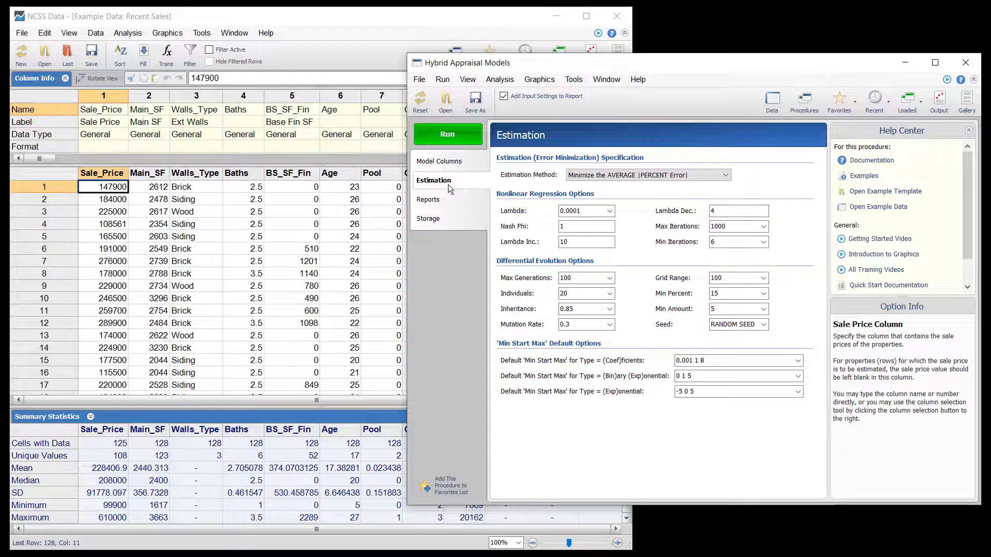
left_click(447, 200)
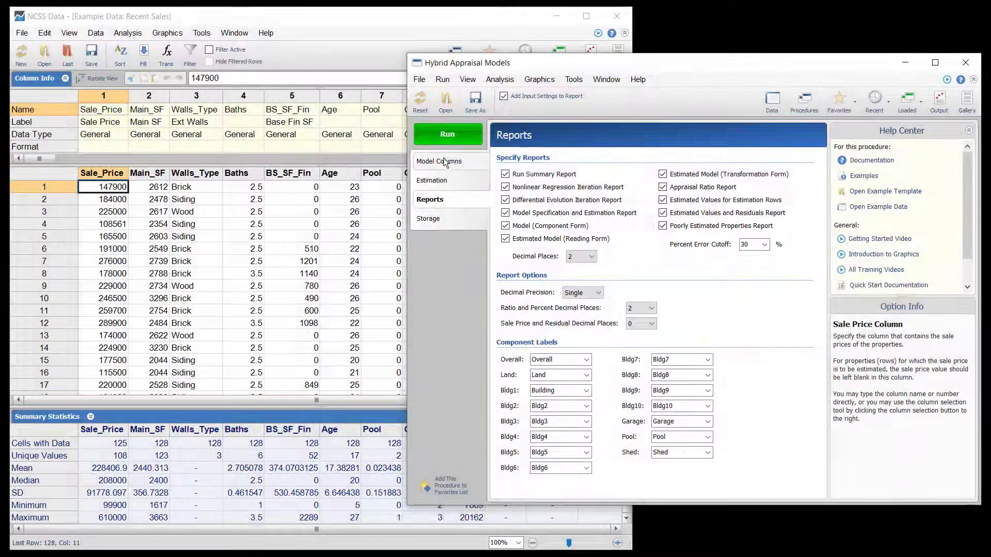
left_click(444, 161)
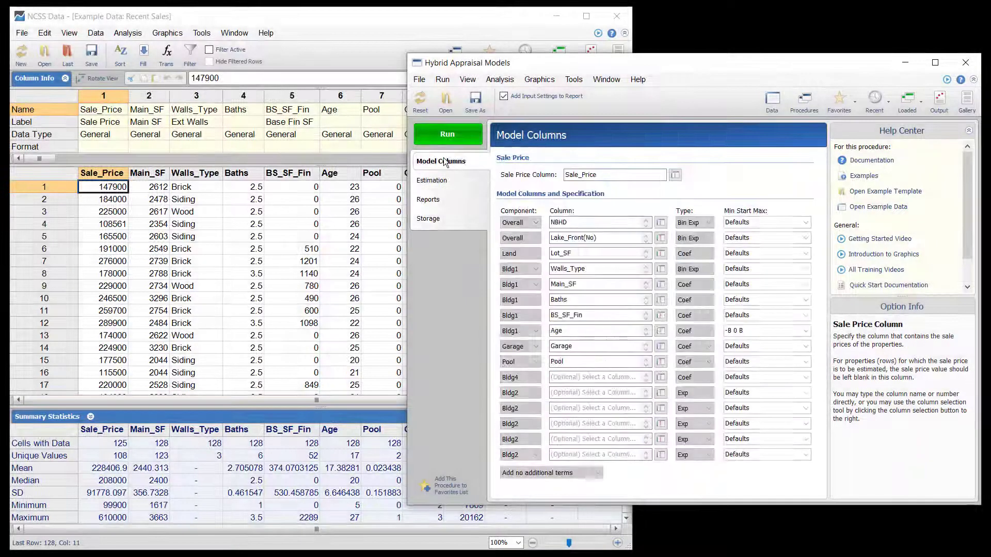
Run the hybrid appraisal analysis and examine the report from the run summary through the model specification and component form.
left_click(442, 133)
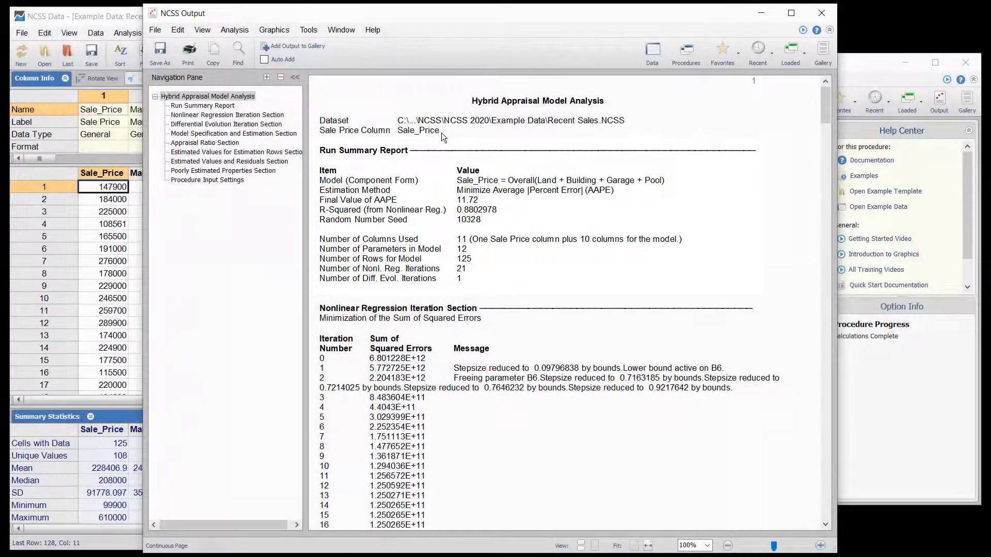
scroll(731, 253, "down", 4)
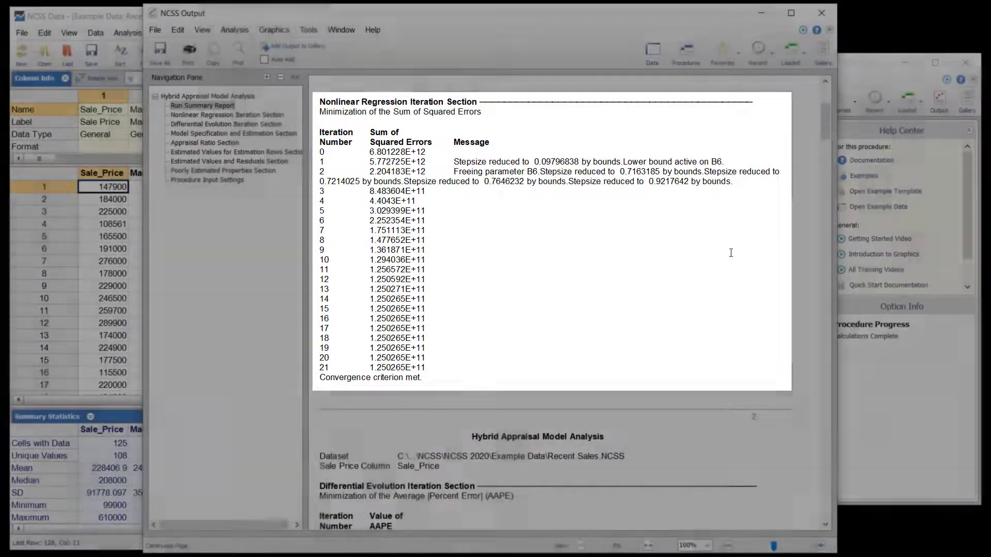
scroll(731, 253, "down", 3)
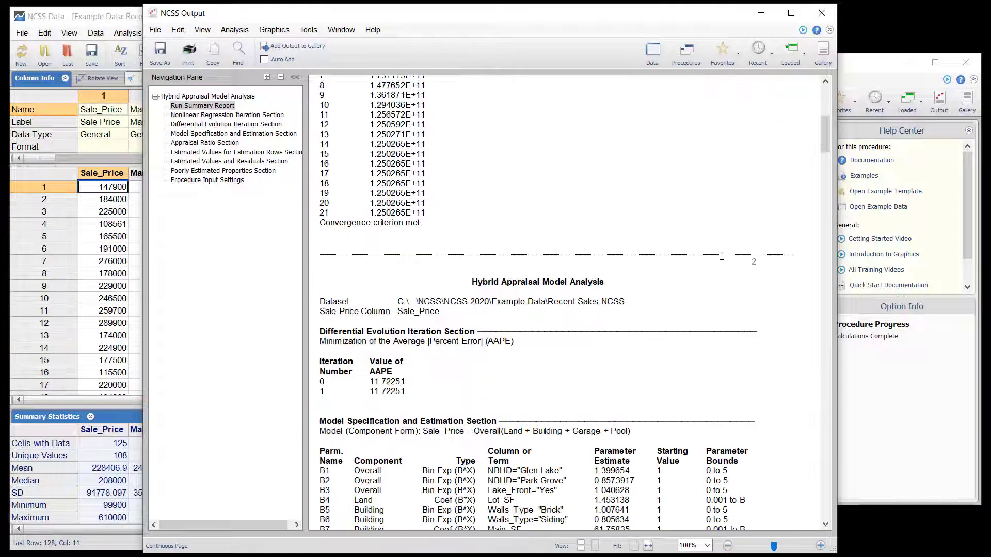
scroll(728, 254, "down", 1)
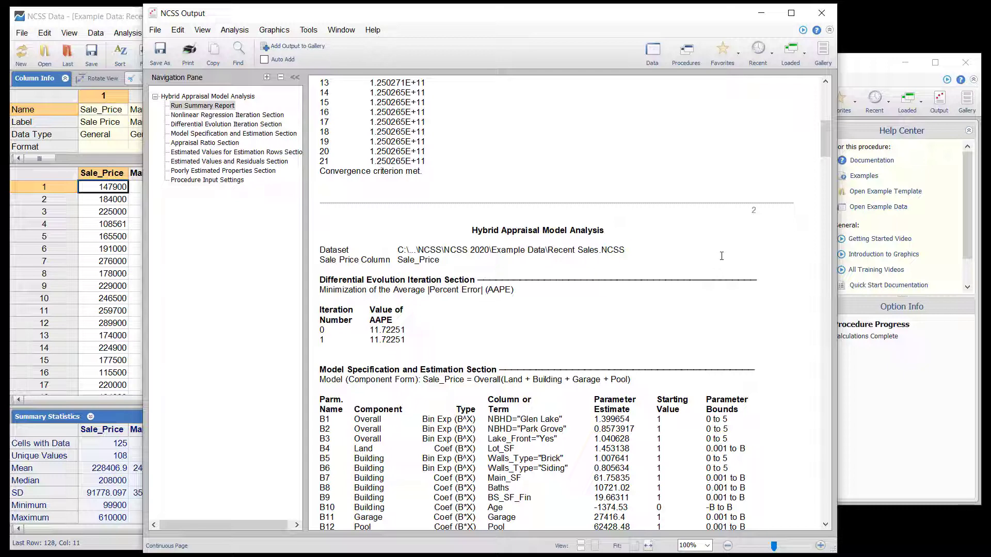
scroll(721, 256, "down", 5)
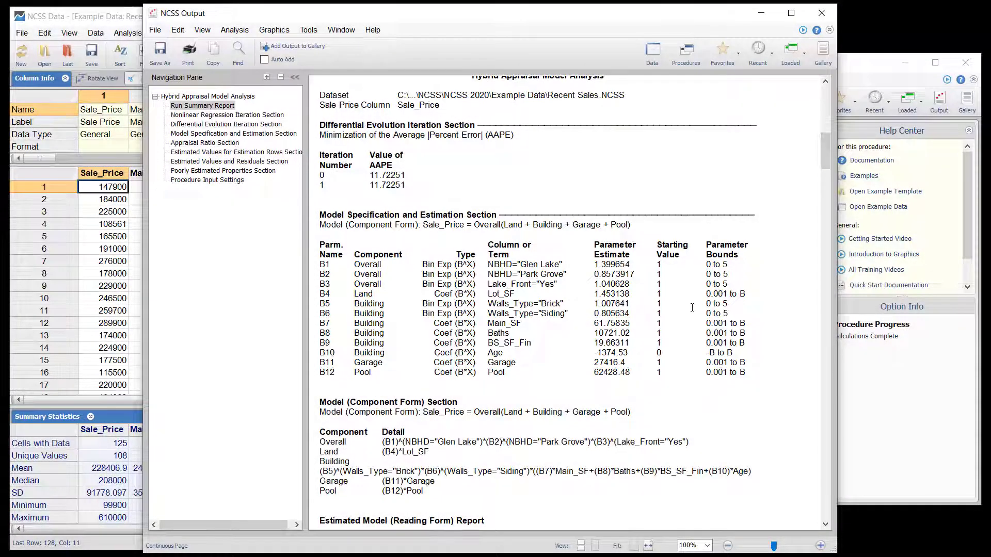
scroll(702, 289, "down", 5)
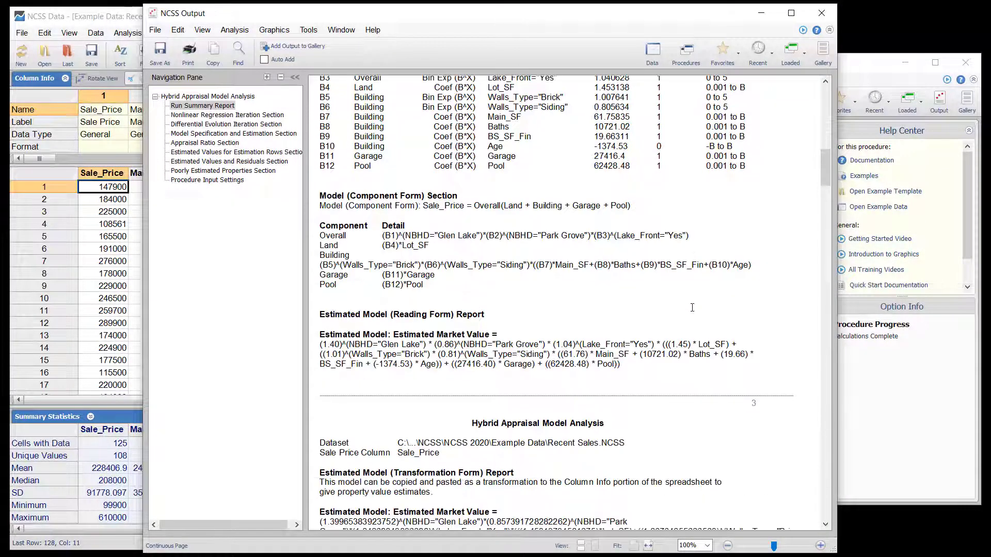
Copy the transformation-form estimated model from the report and paste it as the transformation of column C12 in the data table.
scroll(692, 307, "down", 1)
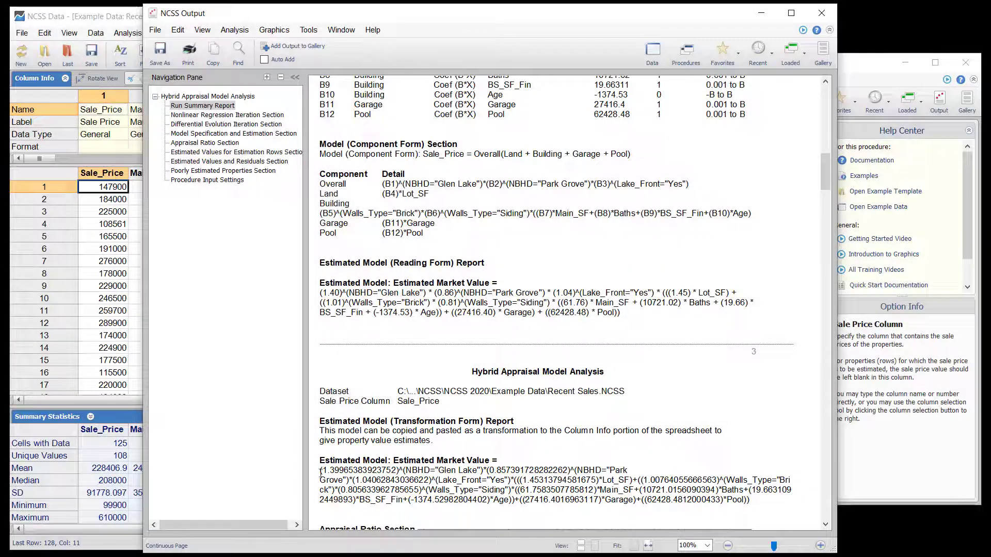
left_click_drag(319, 470, 757, 502)
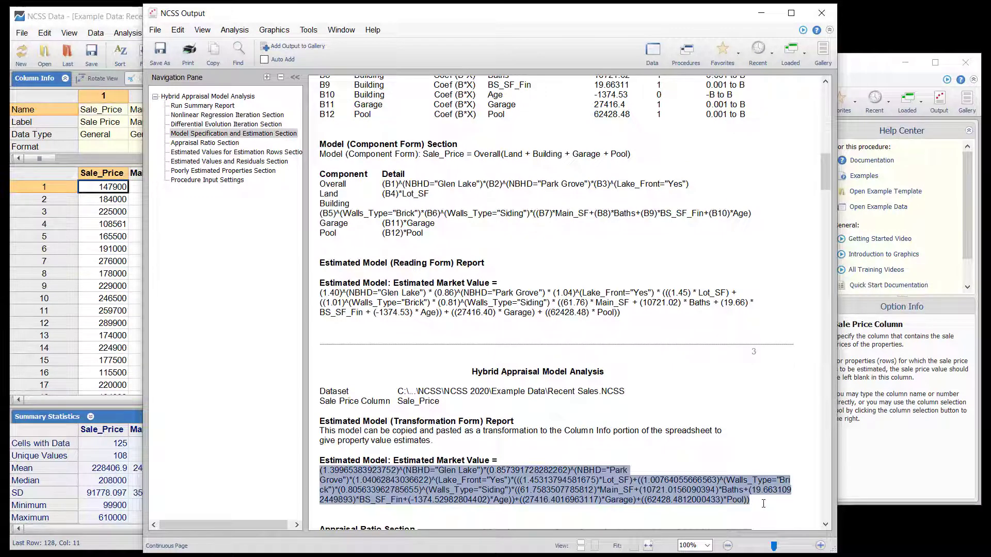
left_click(119, 10)
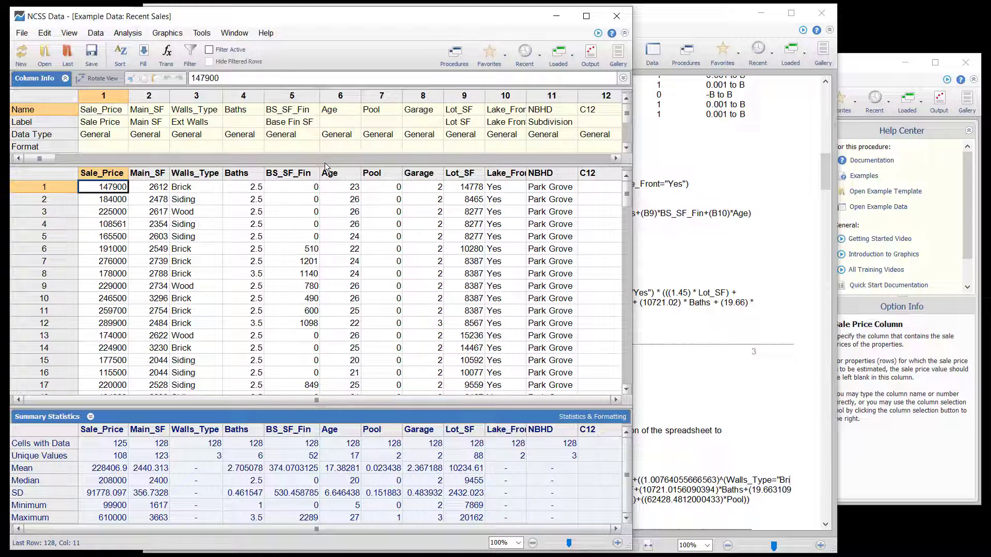
left_click_drag(328, 166, 333, 274)
left_click(599, 186)
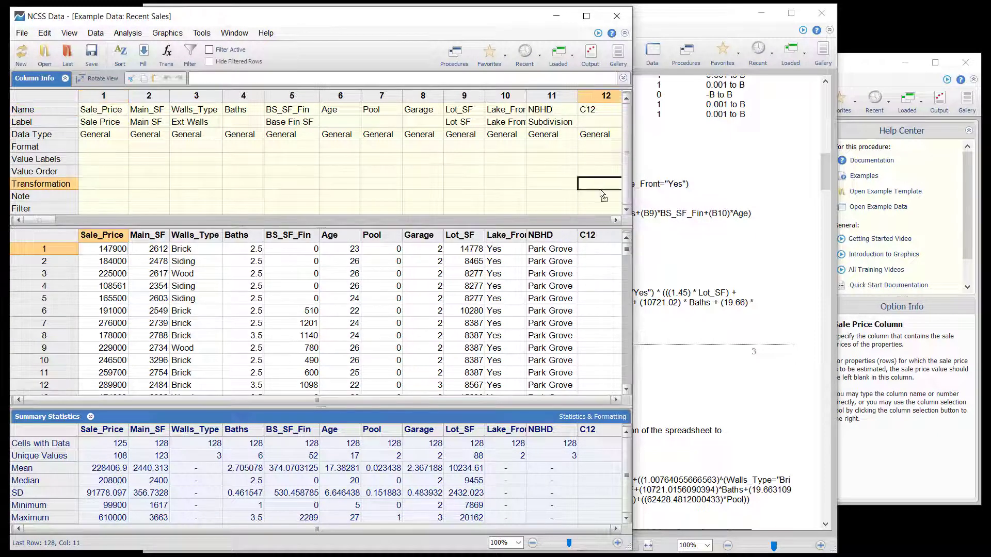
key("ctrl+v")
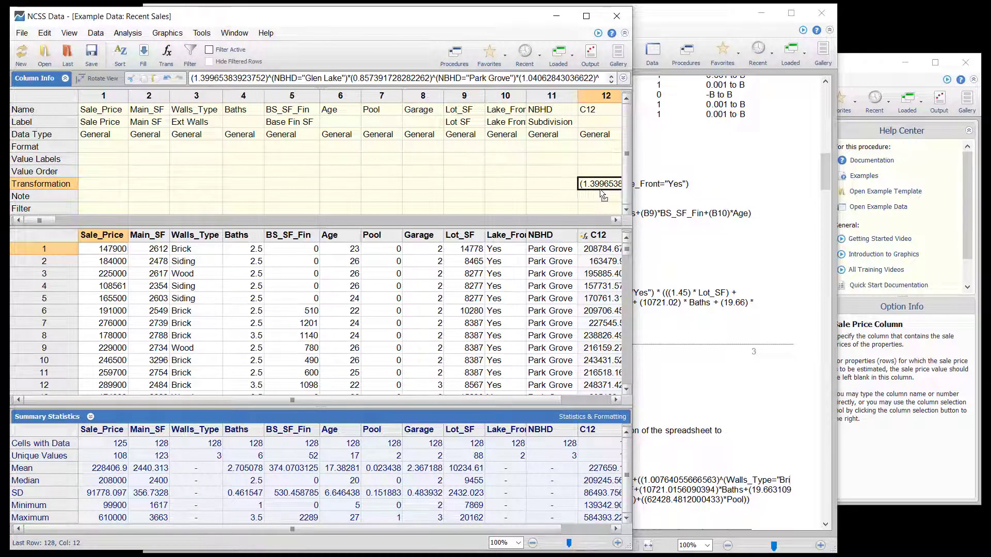
Return to the report and examine the appraisal ratios, estimated values, residuals and poorly estimated properties sections.
left_click(772, 207)
scroll(772, 207, "down", 2)
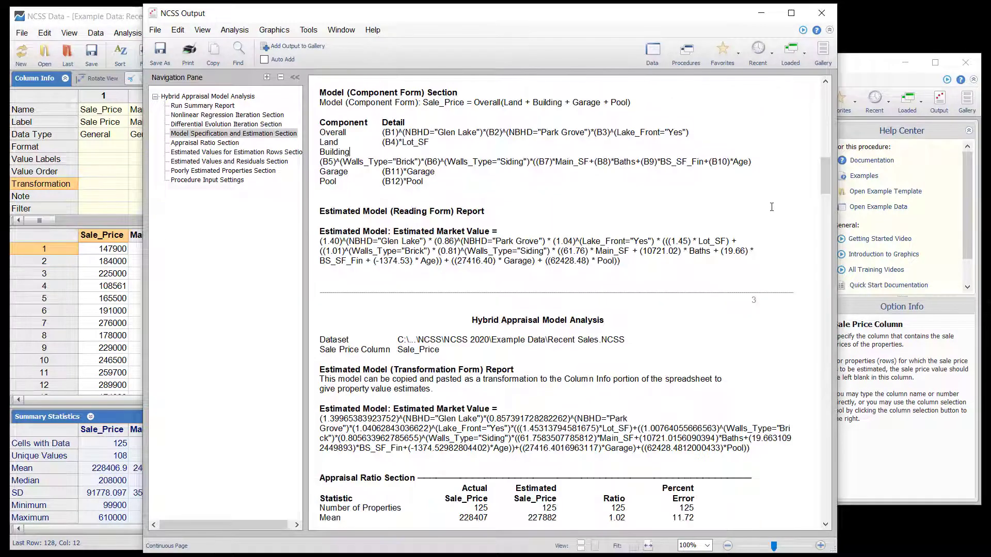
scroll(772, 207, "down", 4)
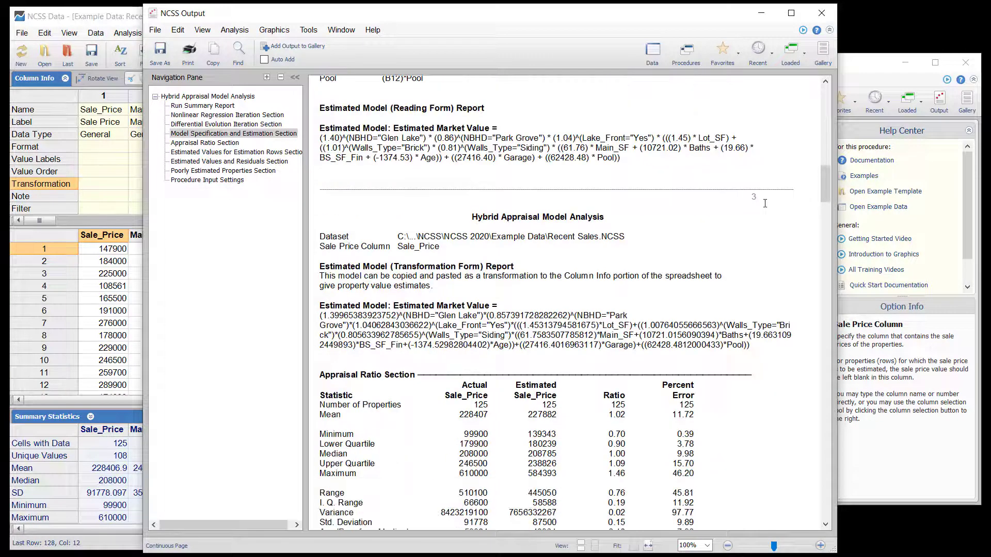
scroll(765, 204, "down", 8)
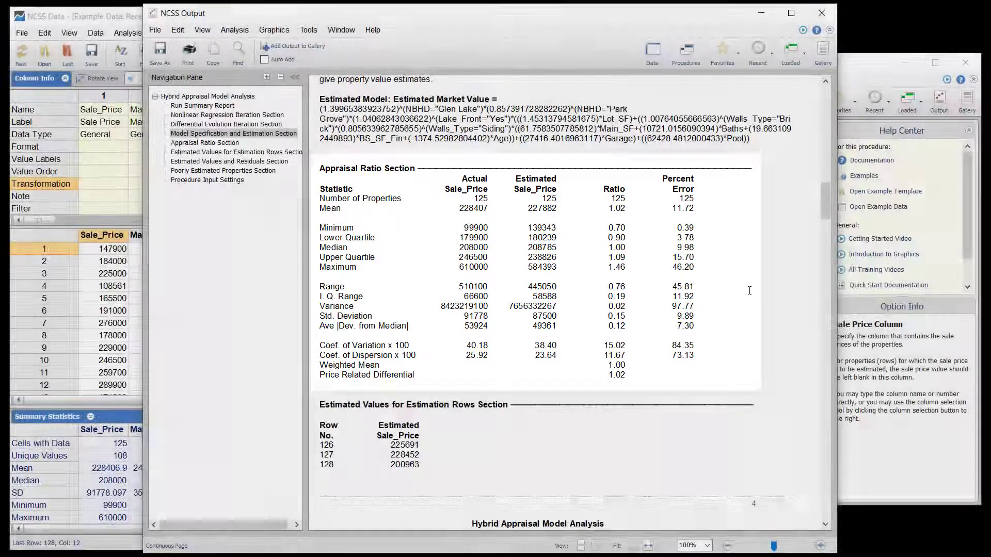
scroll(748, 298, "down", 3)
scroll(747, 298, "down", 2)
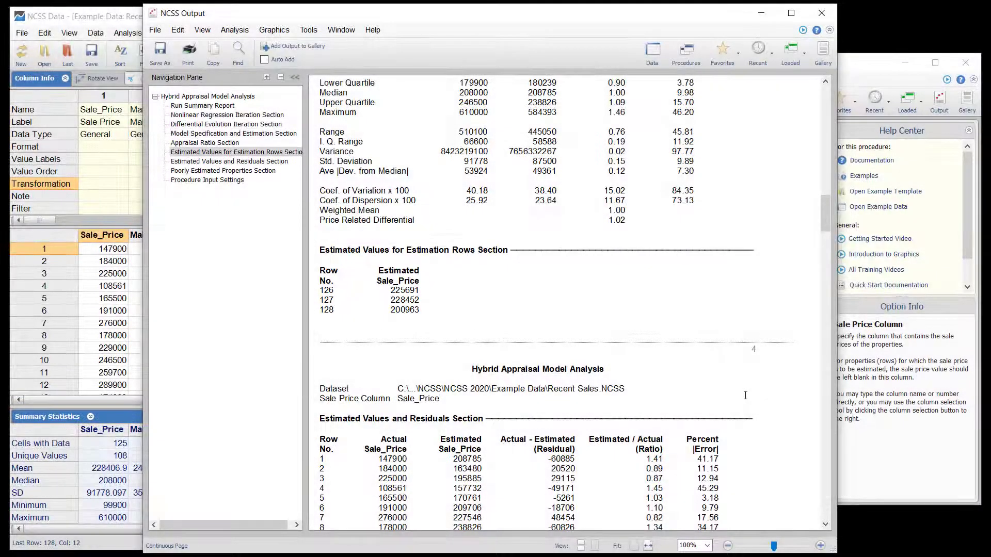
scroll(745, 395, "down", 5)
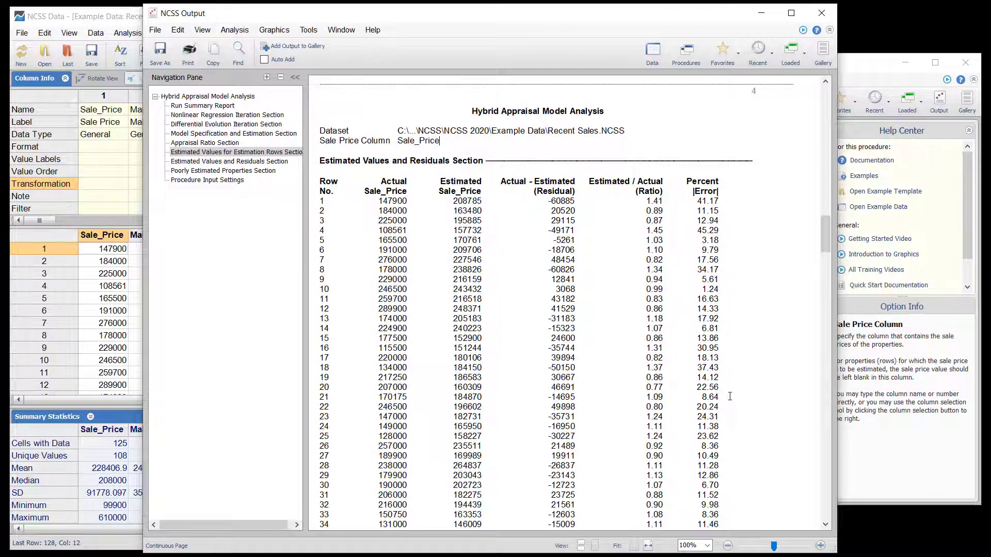
scroll(730, 396, "down", 10)
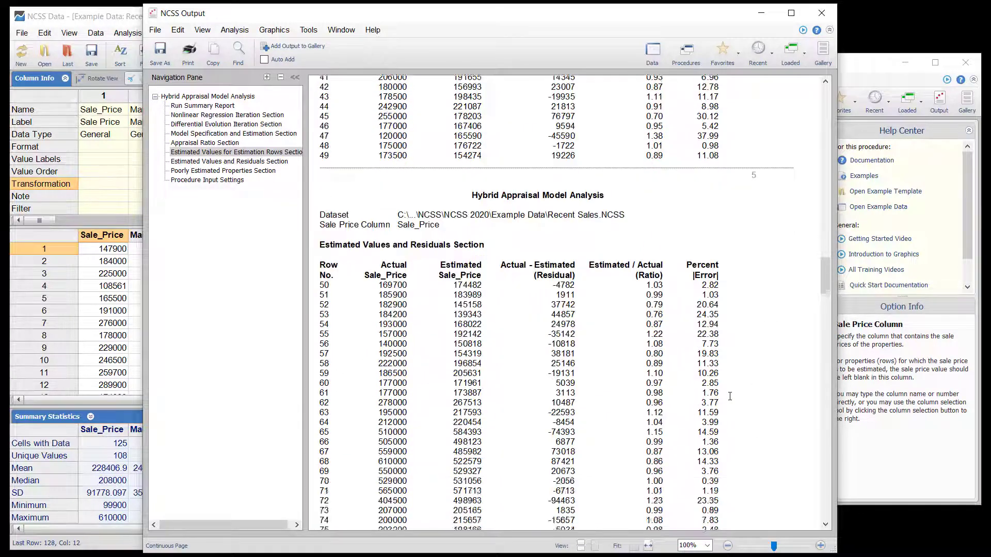
scroll(730, 396, "down", 7)
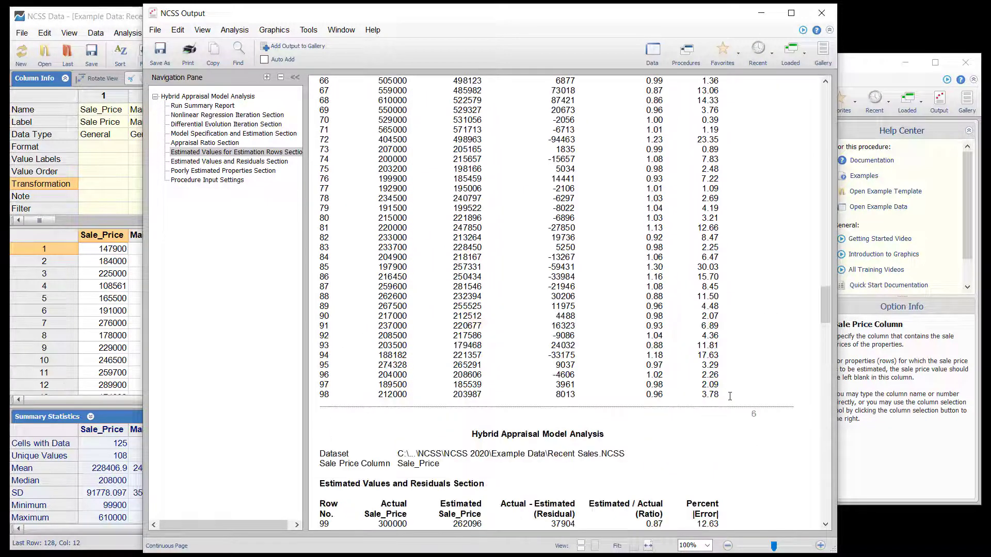
scroll(730, 396, "down", 9)
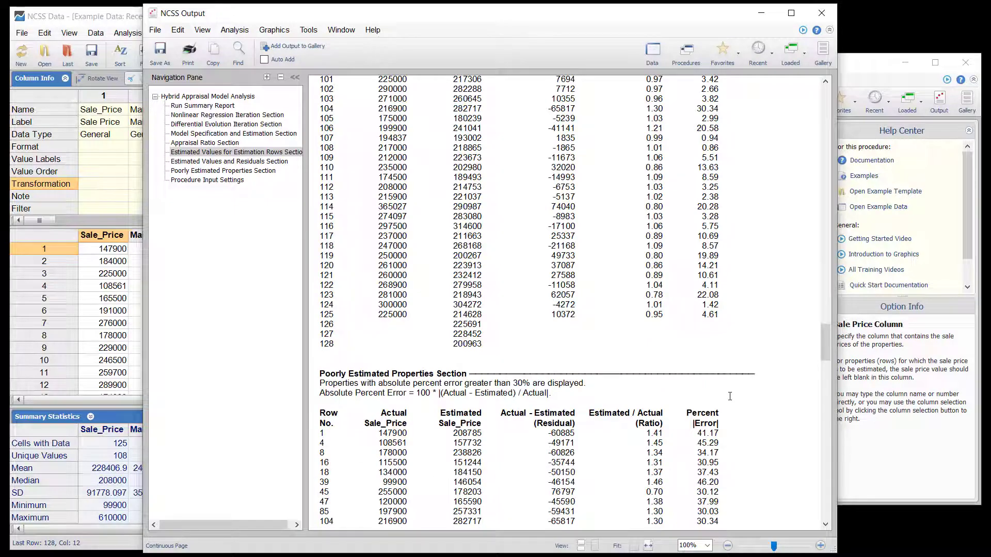
scroll(730, 397, "down", 3)
scroll(730, 397, "down", 1)
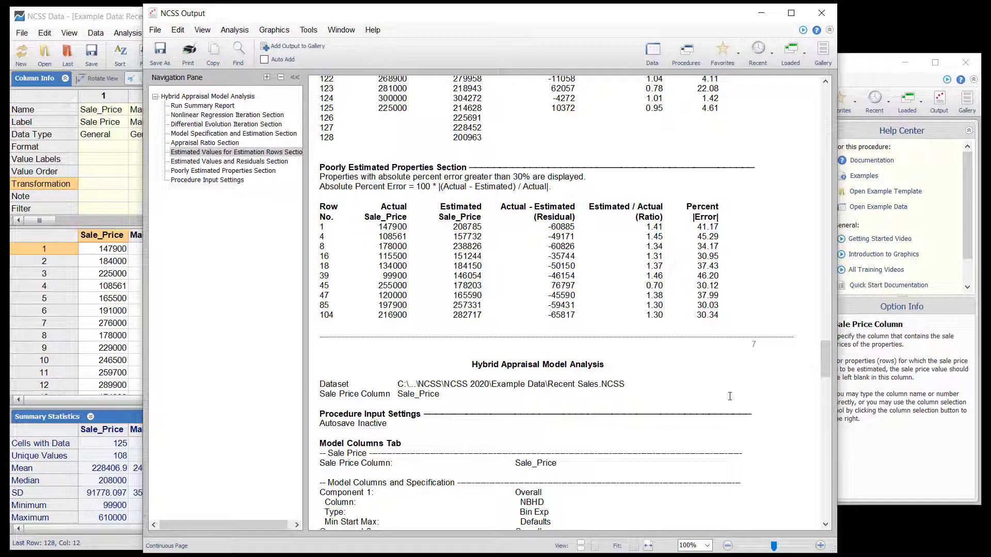
View the procedure's storage options, and review the report's run summary and model specification sections again.
left_click(876, 482)
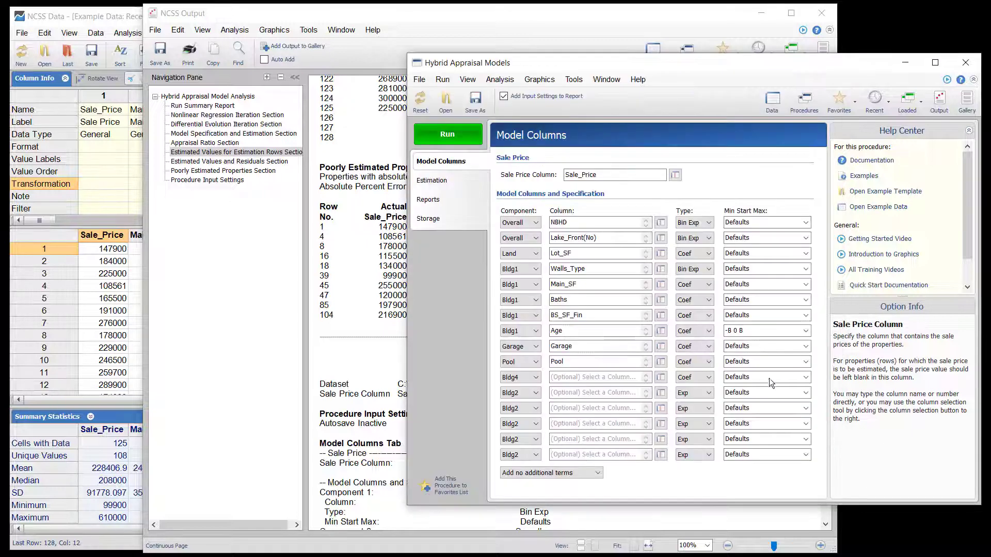
left_click(453, 225)
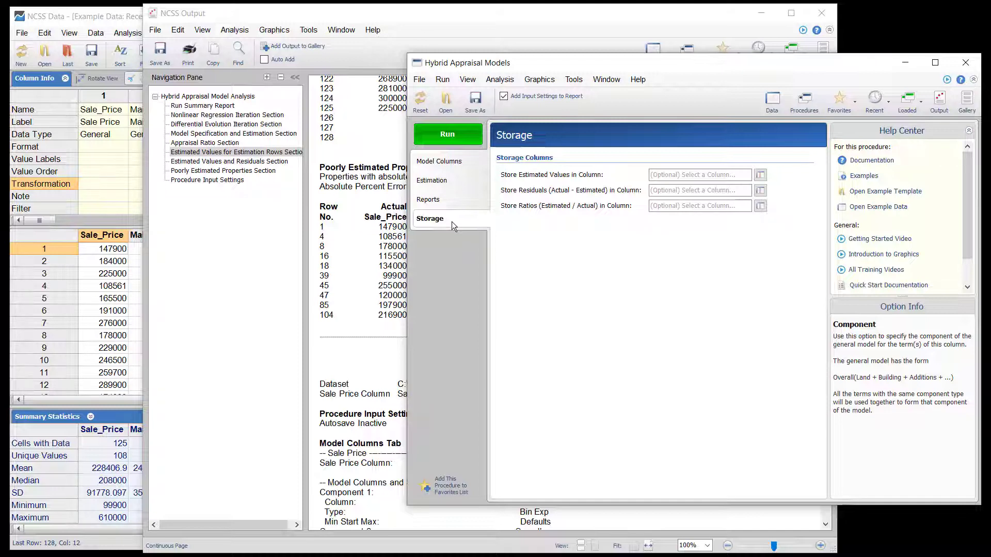
left_click(264, 265)
scroll(580, 359, "up", 15)
scroll(580, 360, "up", 10)
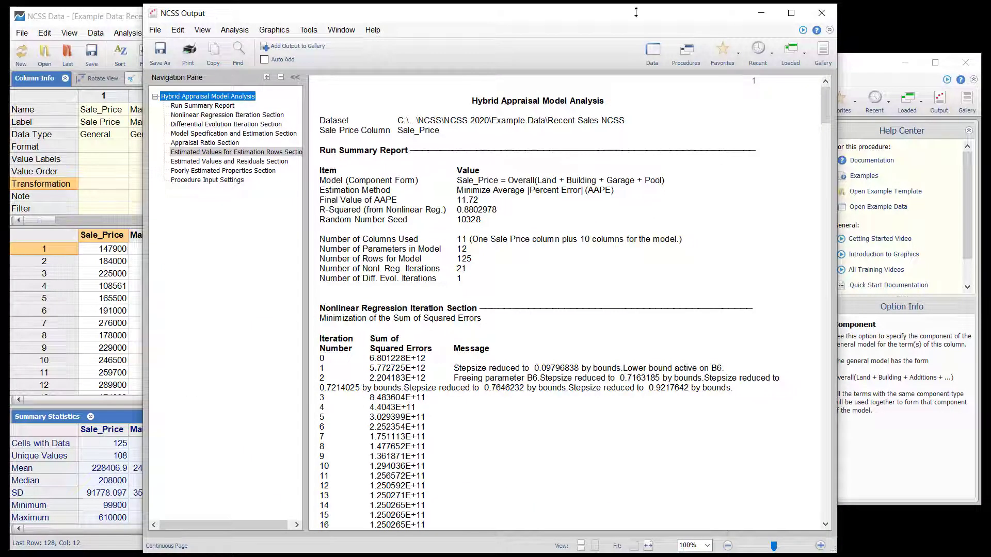
left_click(566, 277)
scroll(566, 338, "down", 2)
scroll(567, 338, "down", 15)
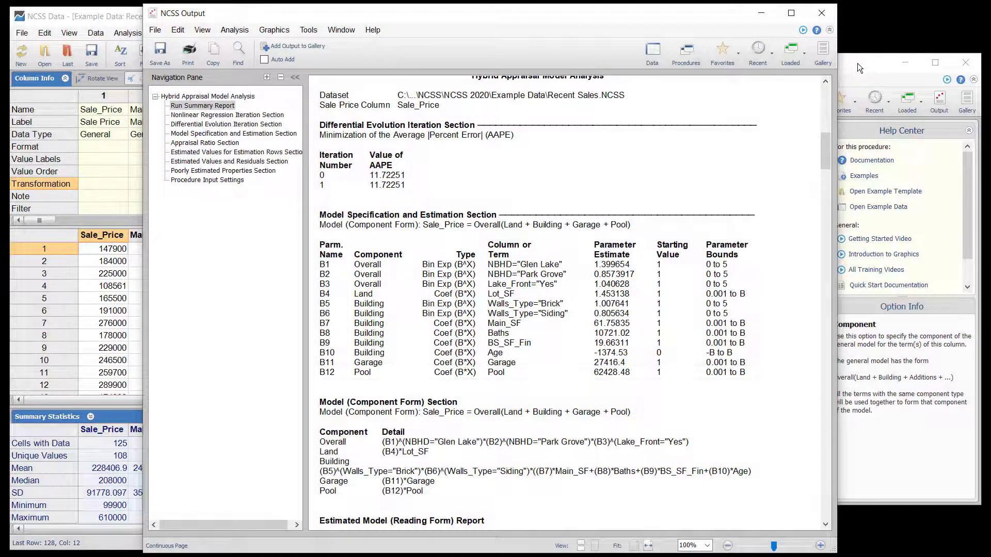
Remove the Pool column from the model columns of the Hybrid Appraisal Models procedure.
left_click(856, 63)
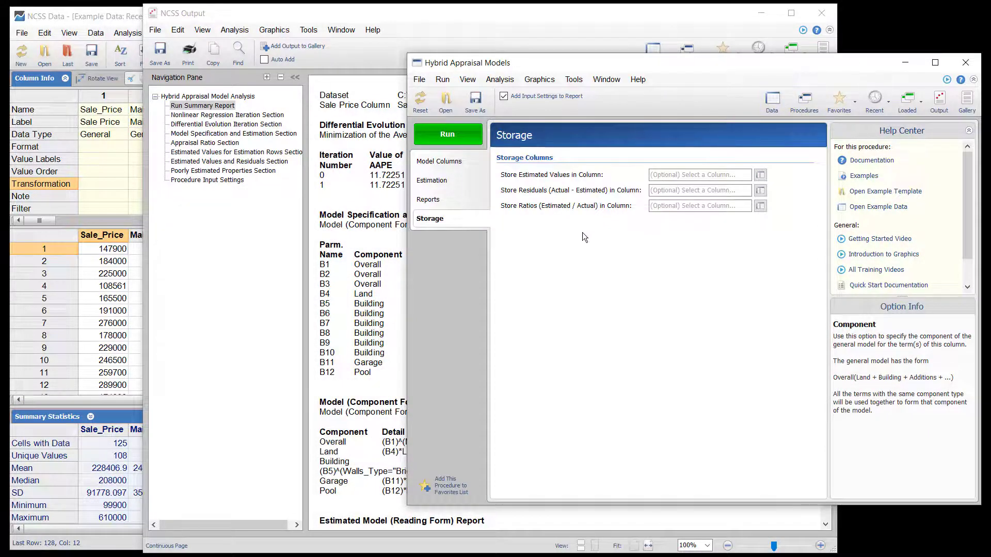
left_click(451, 162)
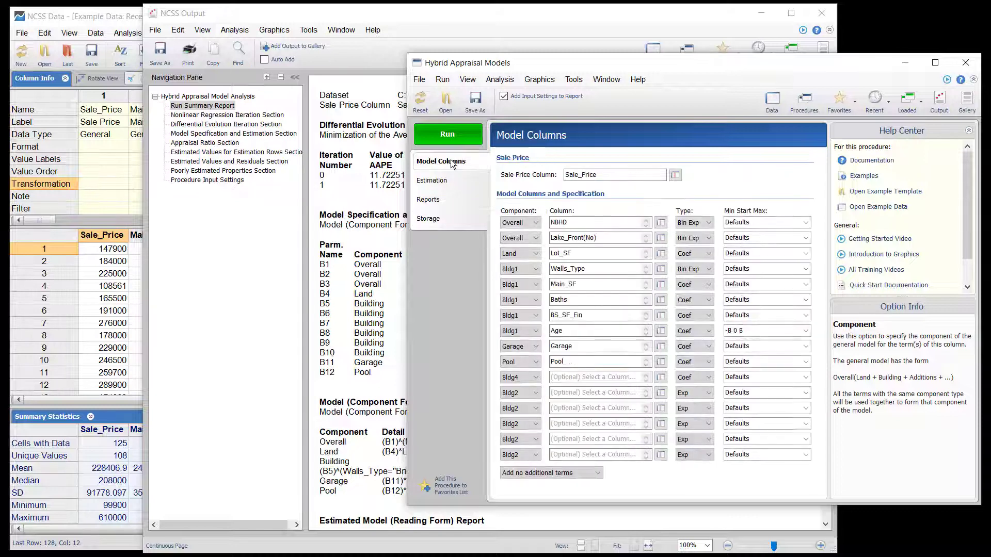
double_click(571, 361)
key("Delete")
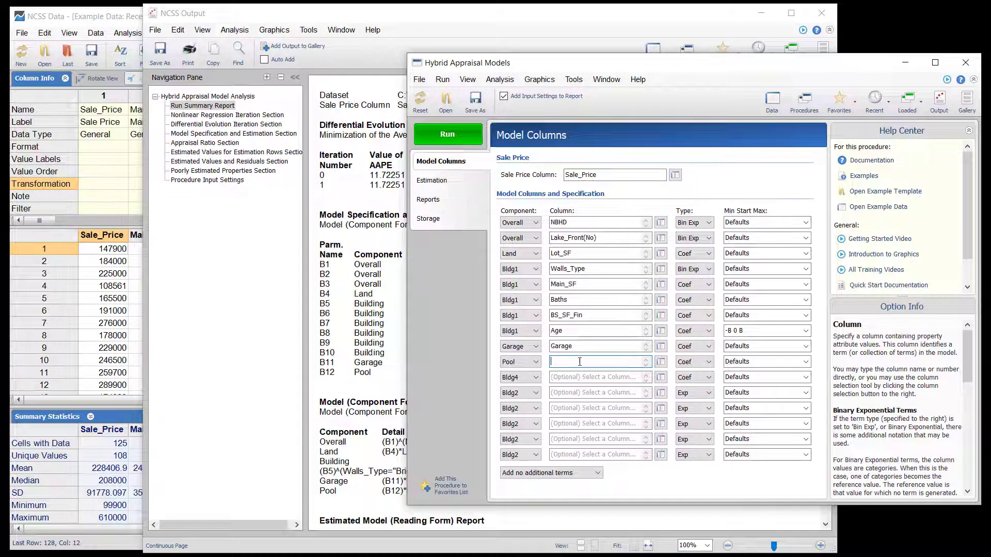
double_click(594, 346)
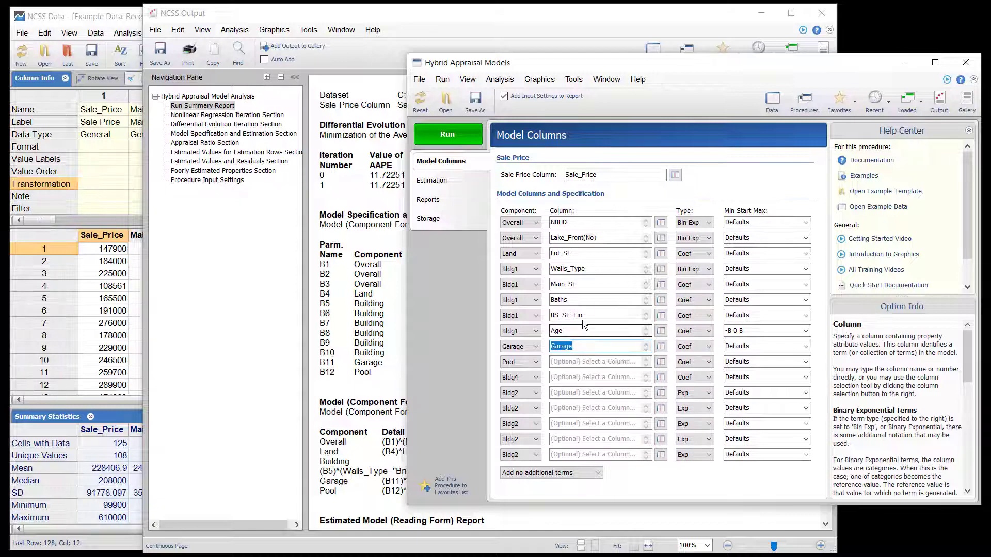
Run the reduced hybrid appraisal model and examine its new run summary and model specification.
left_click(454, 138)
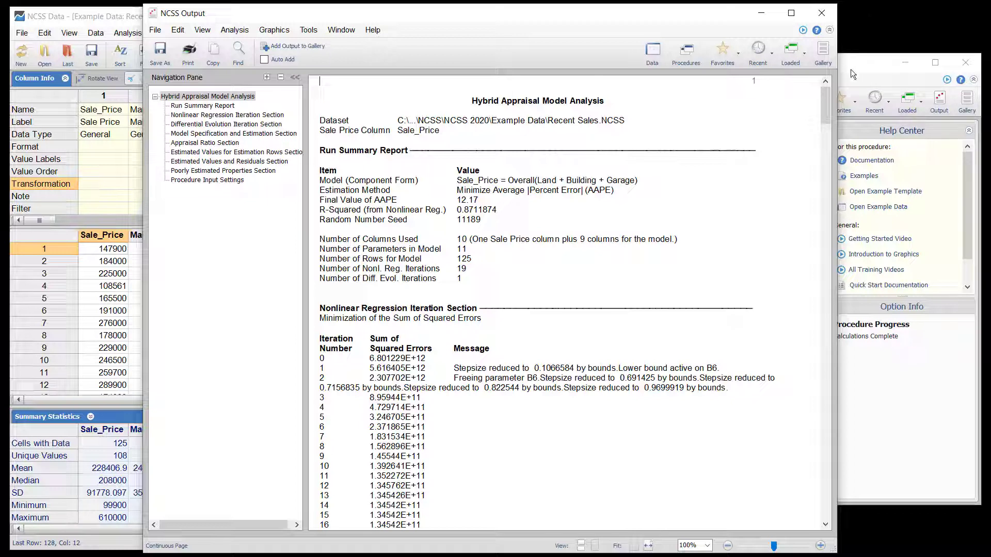
scroll(757, 143, "down", 20)
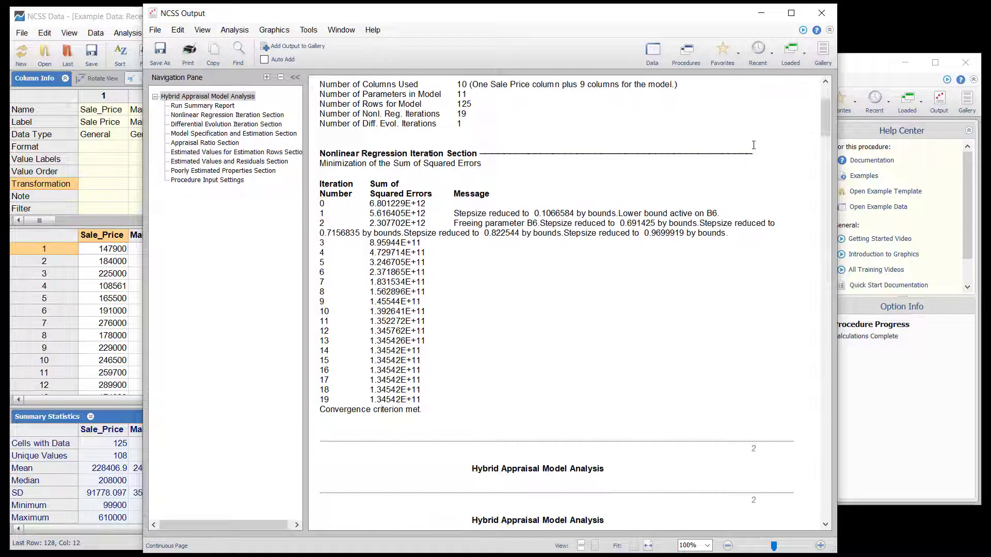
scroll(754, 145, "up", 4)
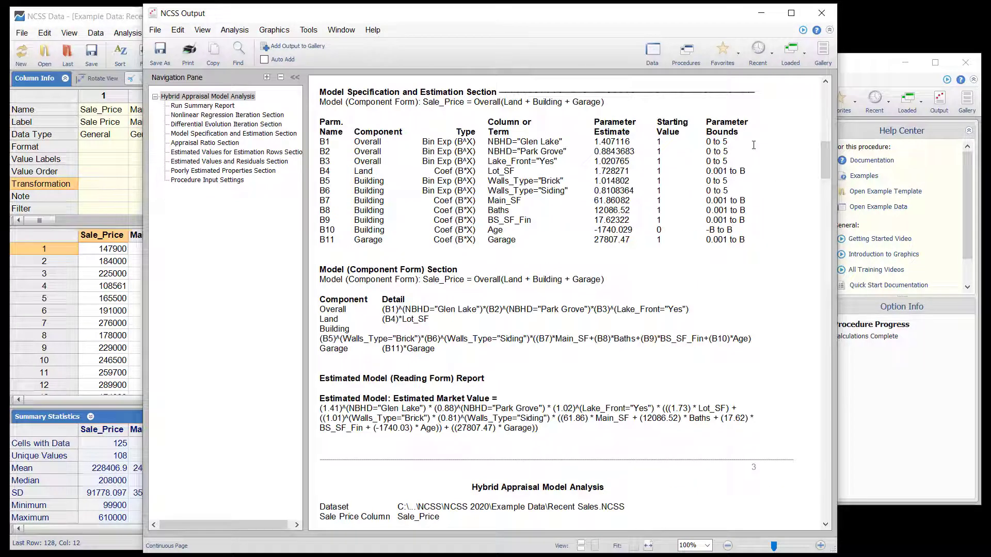